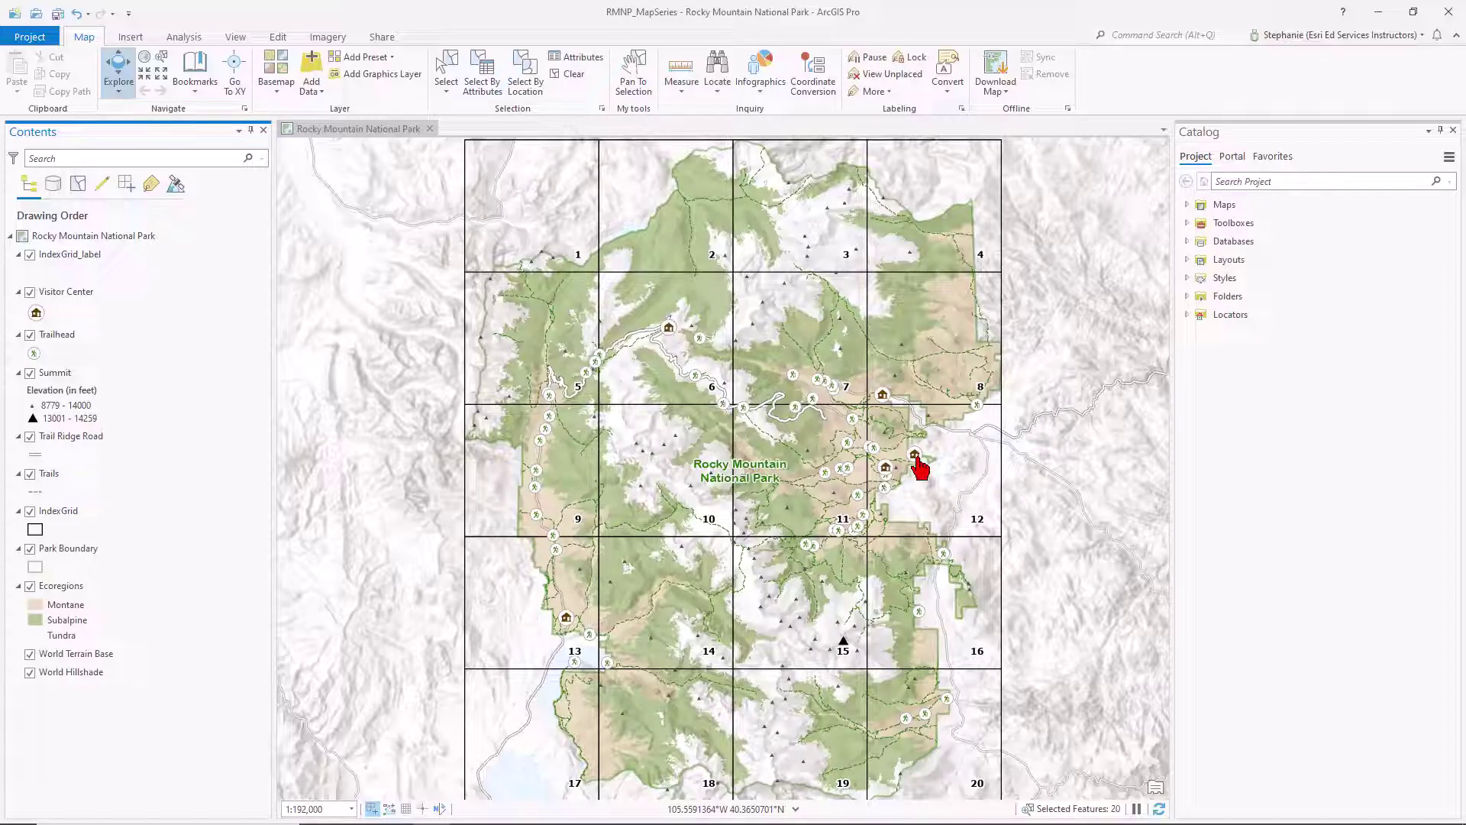
Step: Open the IndexGrid layer's attribute table, examine its fields and page numbers, and close it
{"action": "right_click", "coordinate": [56, 512]}
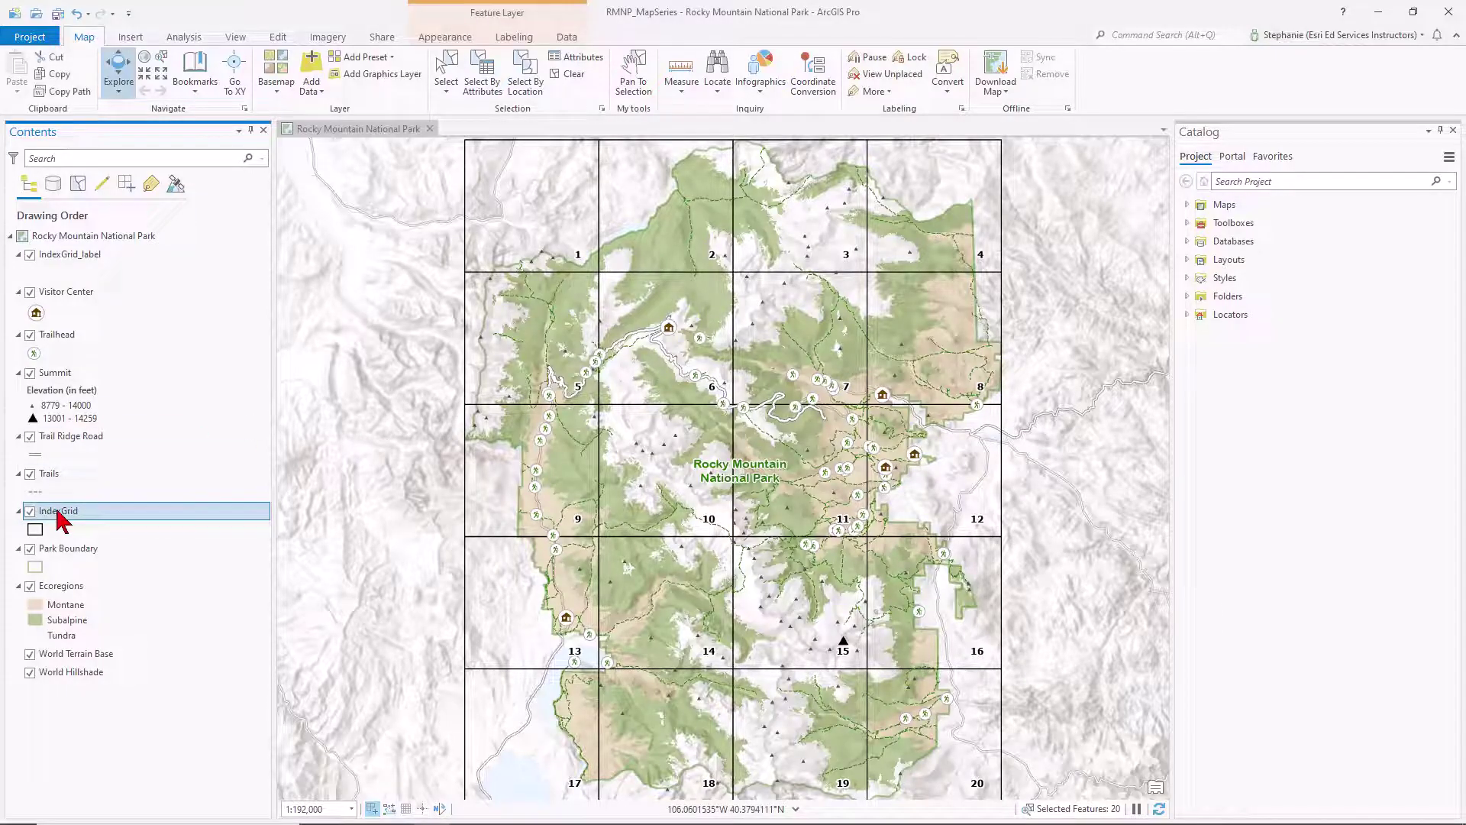
{"action": "left_click", "coordinate": [139, 71]}
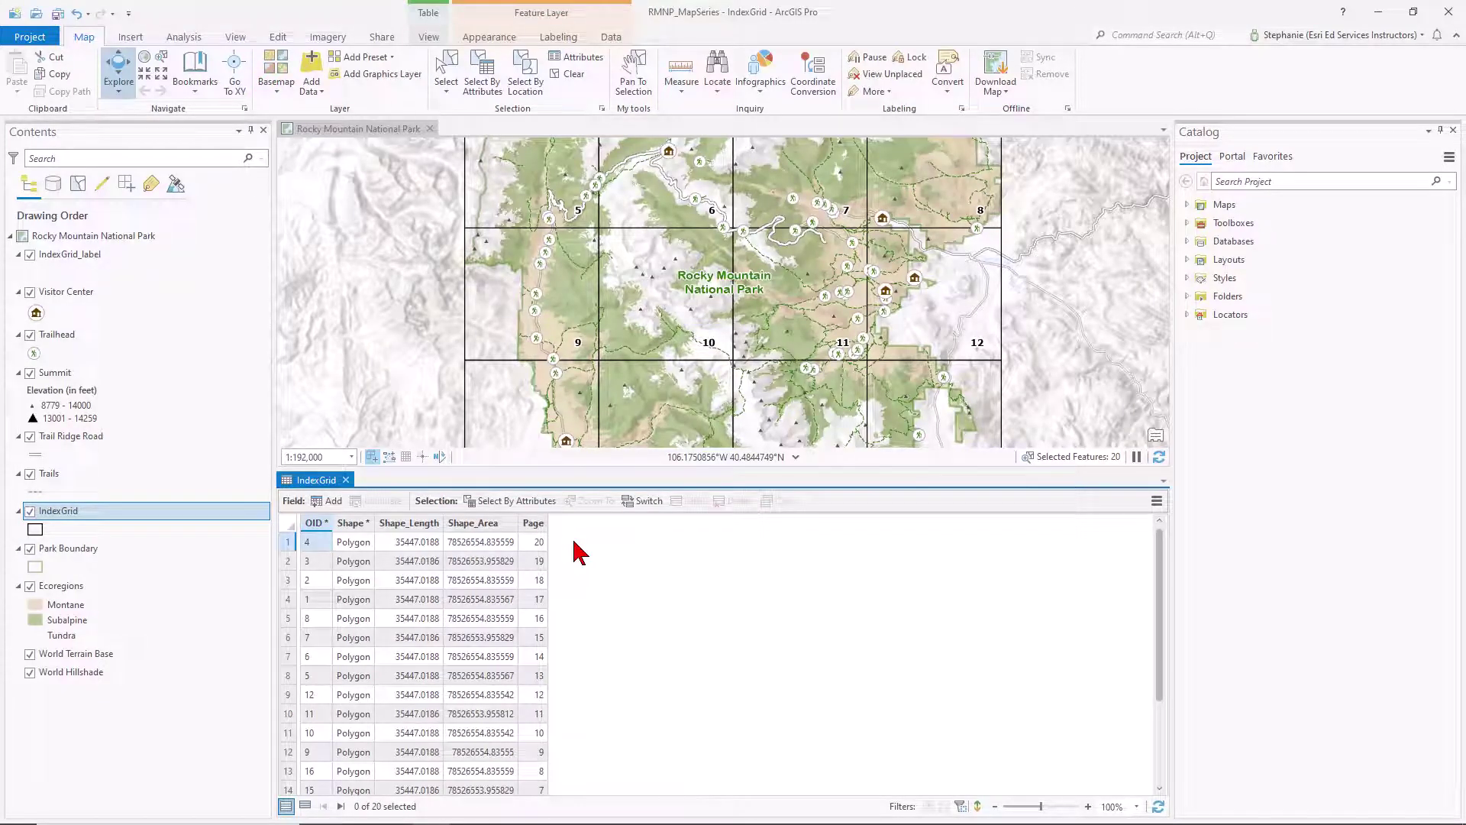
{"action": "left_click", "coordinate": [346, 479]}
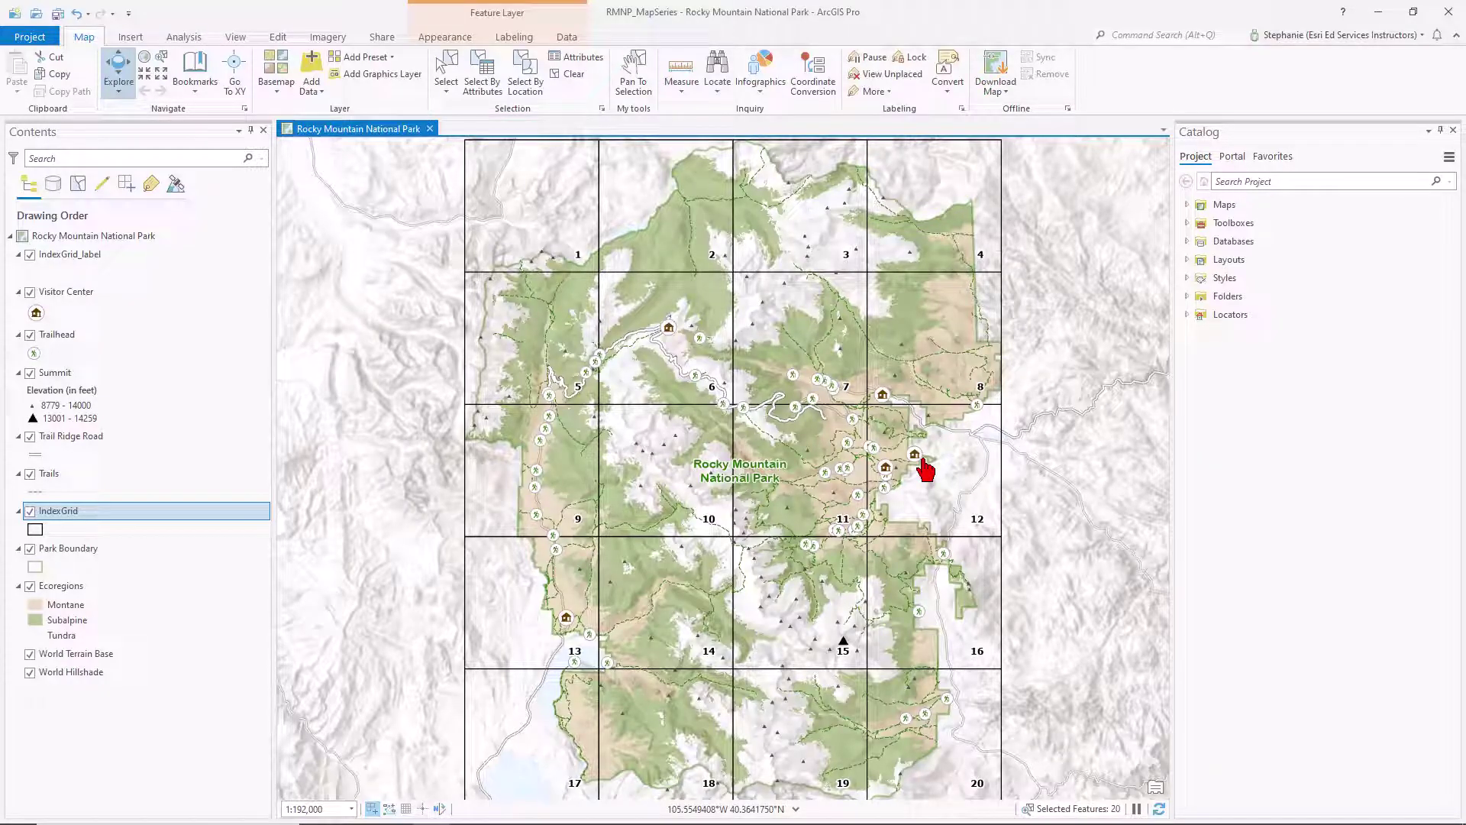
Step: Open the project's existing Rocky Mountain National Park layout
{"action": "left_click", "coordinate": [1187, 260]}
{"action": "left_click", "coordinate": [1210, 279]}
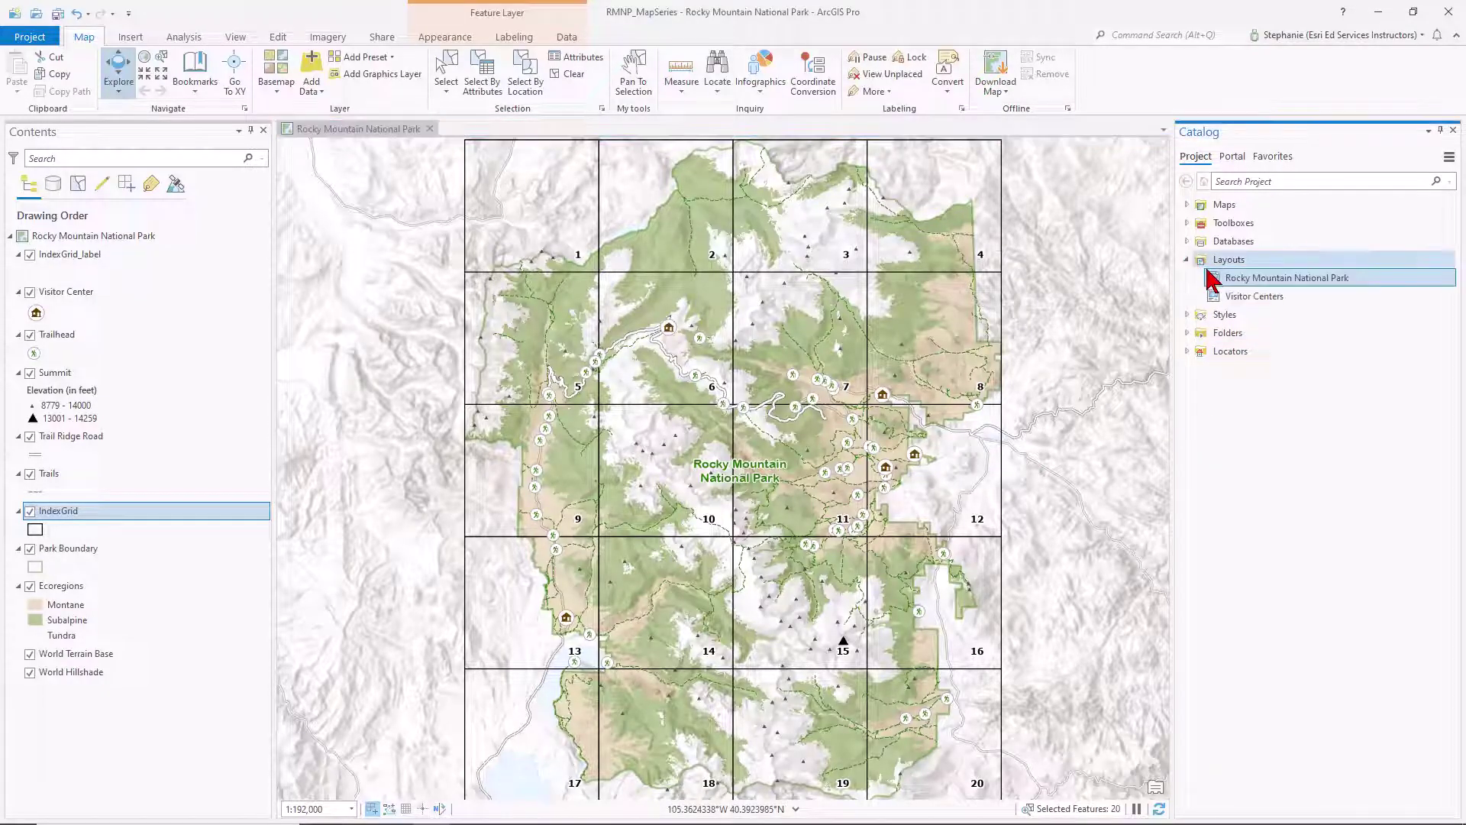
{"action": "right_click", "coordinate": [1210, 279]}
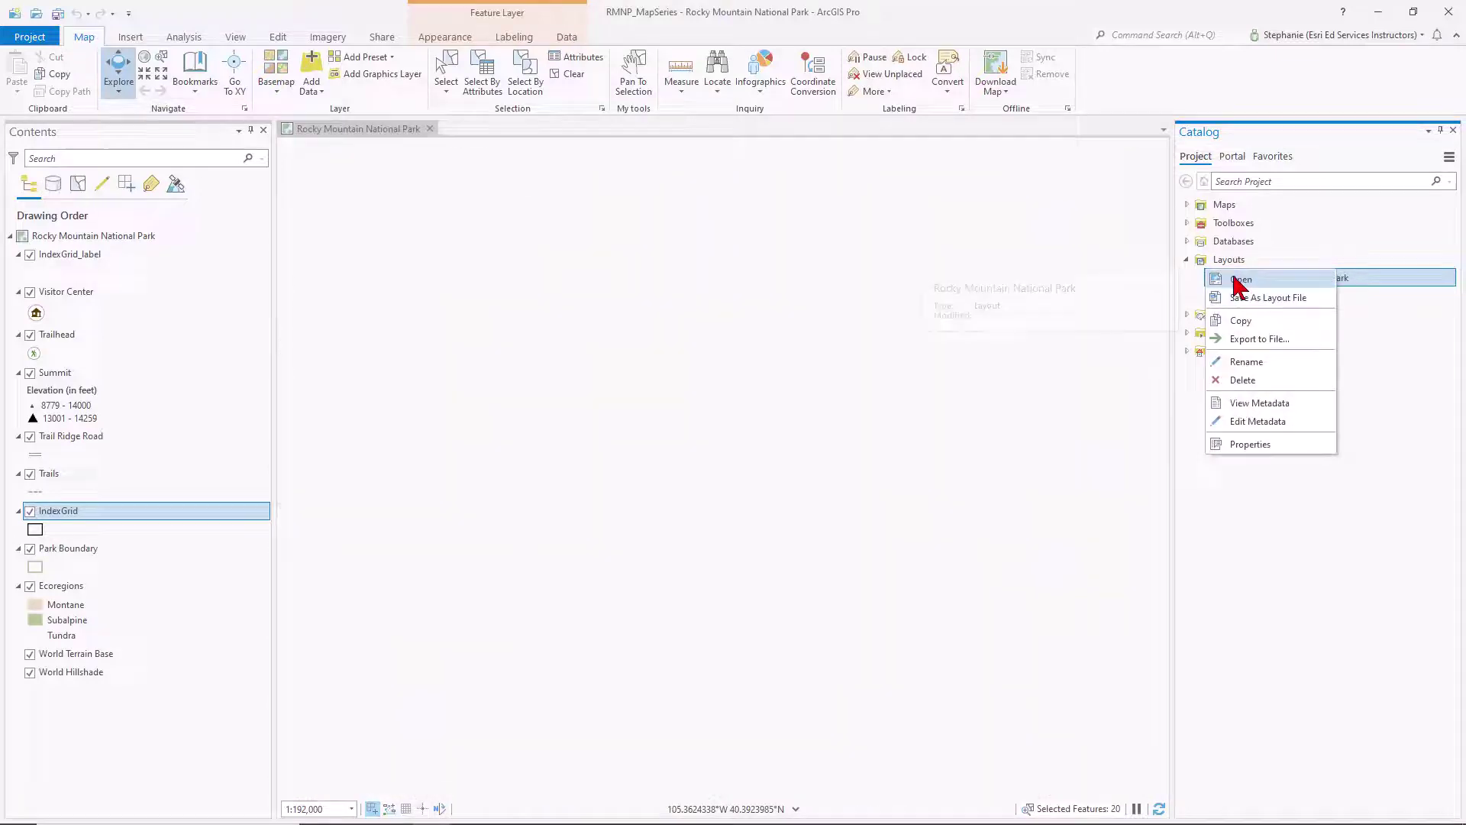
{"action": "left_click", "coordinate": [1239, 279]}
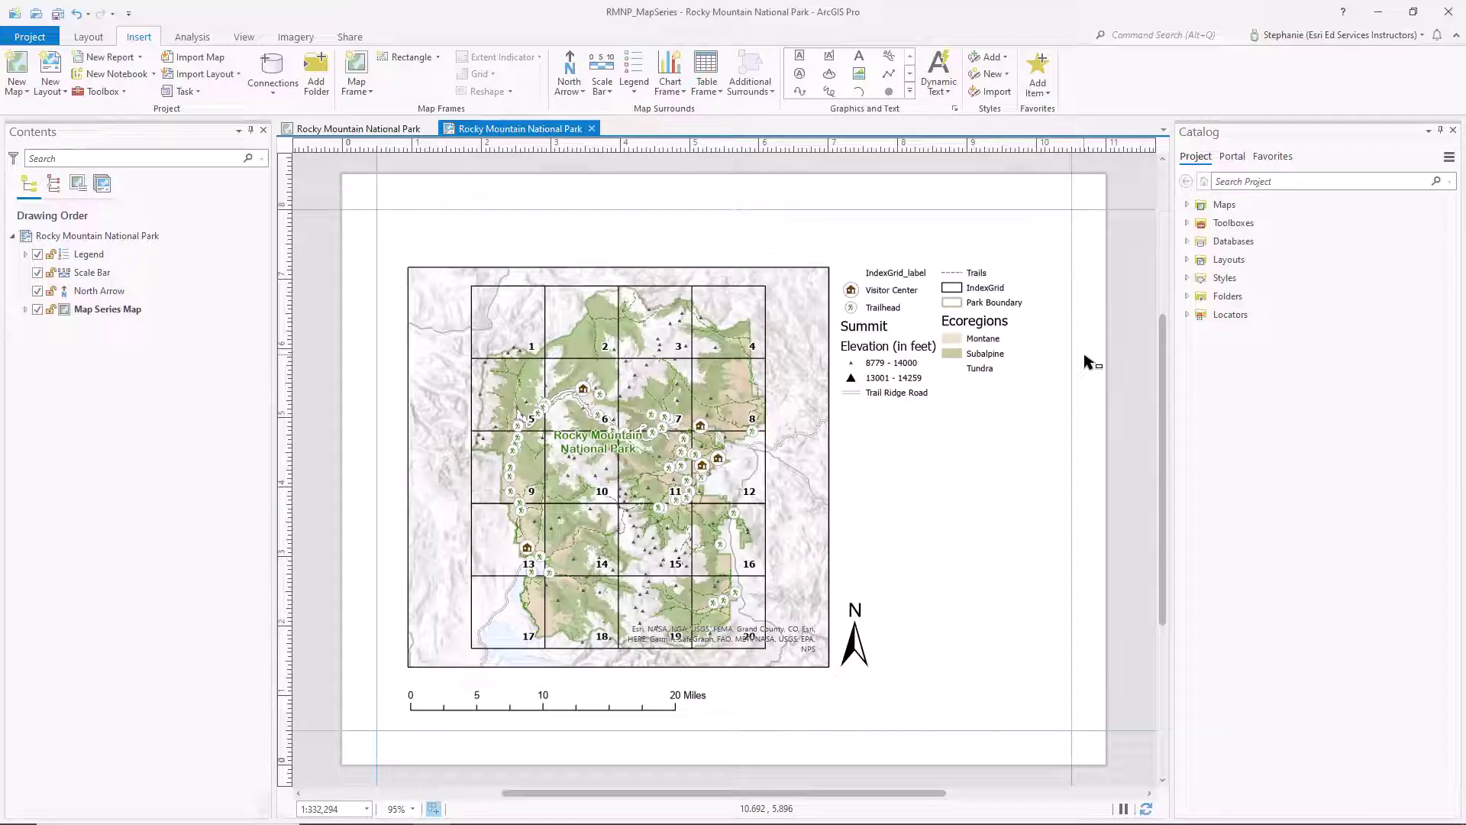
Step: Create a spatial map series for the Map Series Map frame, using IndexGrid as index layer with Page as name and ascending sort field
{"action": "left_click", "coordinate": [96, 38]}
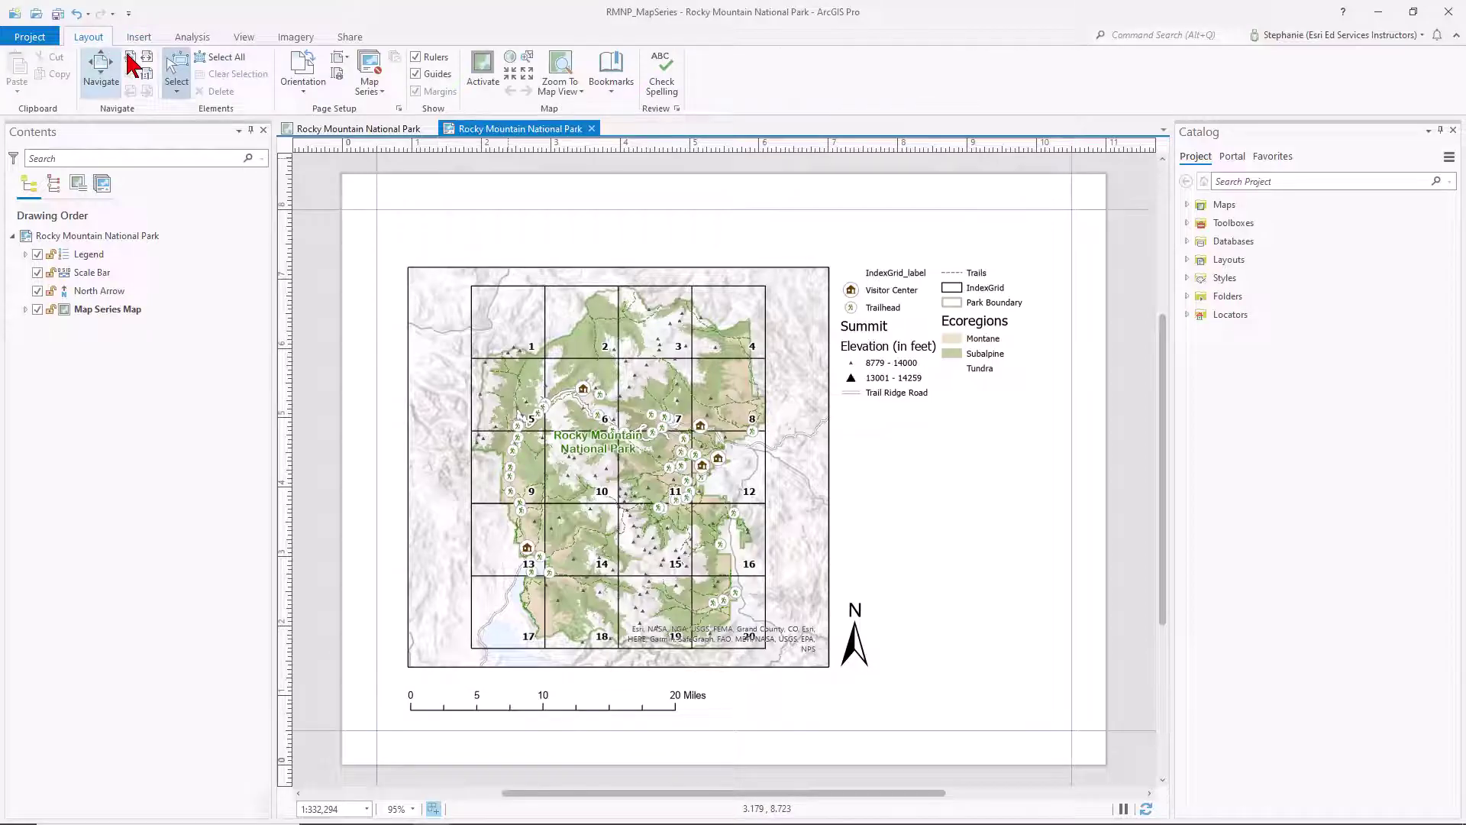
{"action": "left_click", "coordinate": [372, 88]}
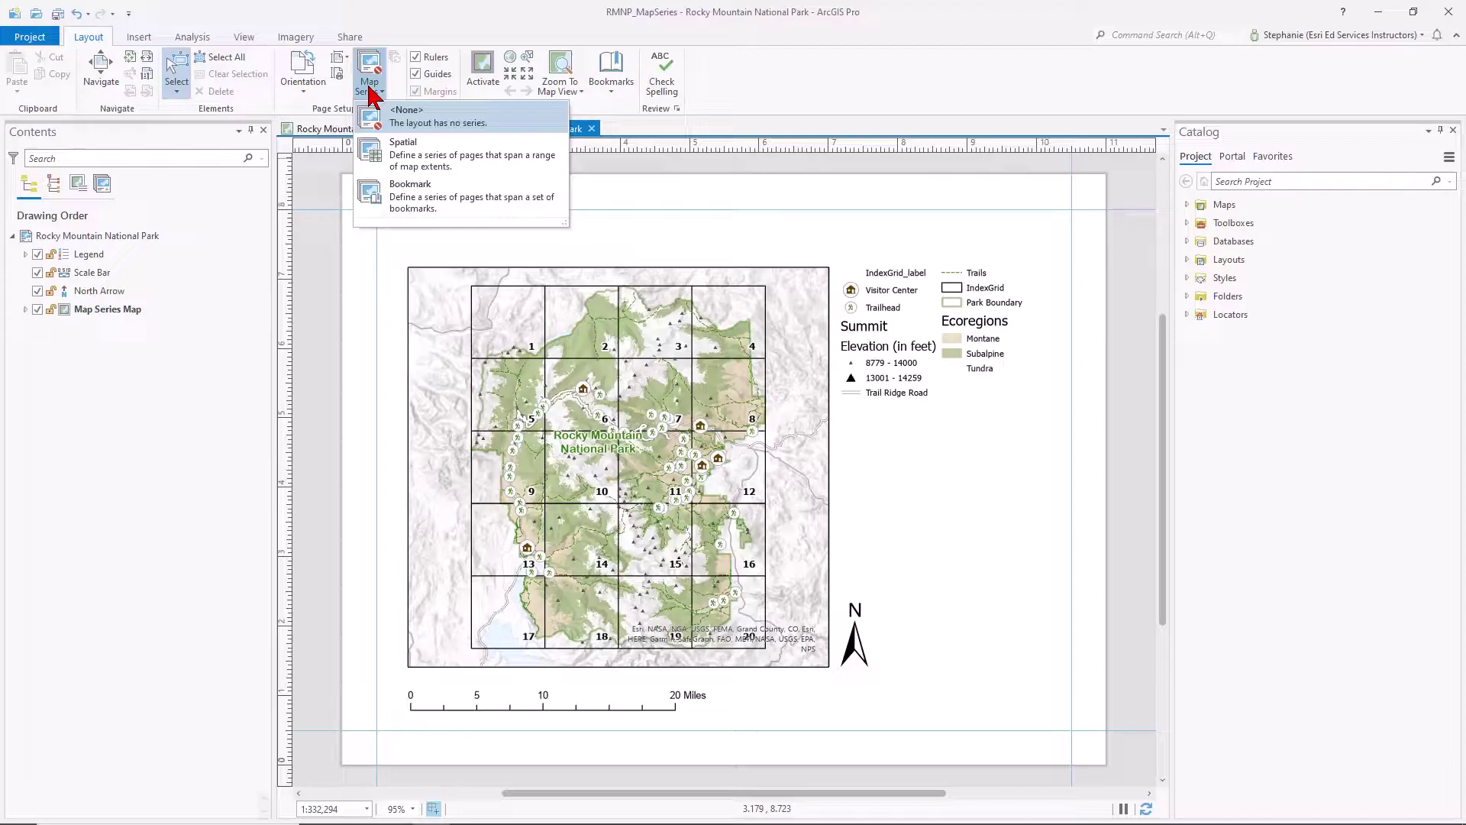
{"action": "left_click", "coordinate": [417, 153]}
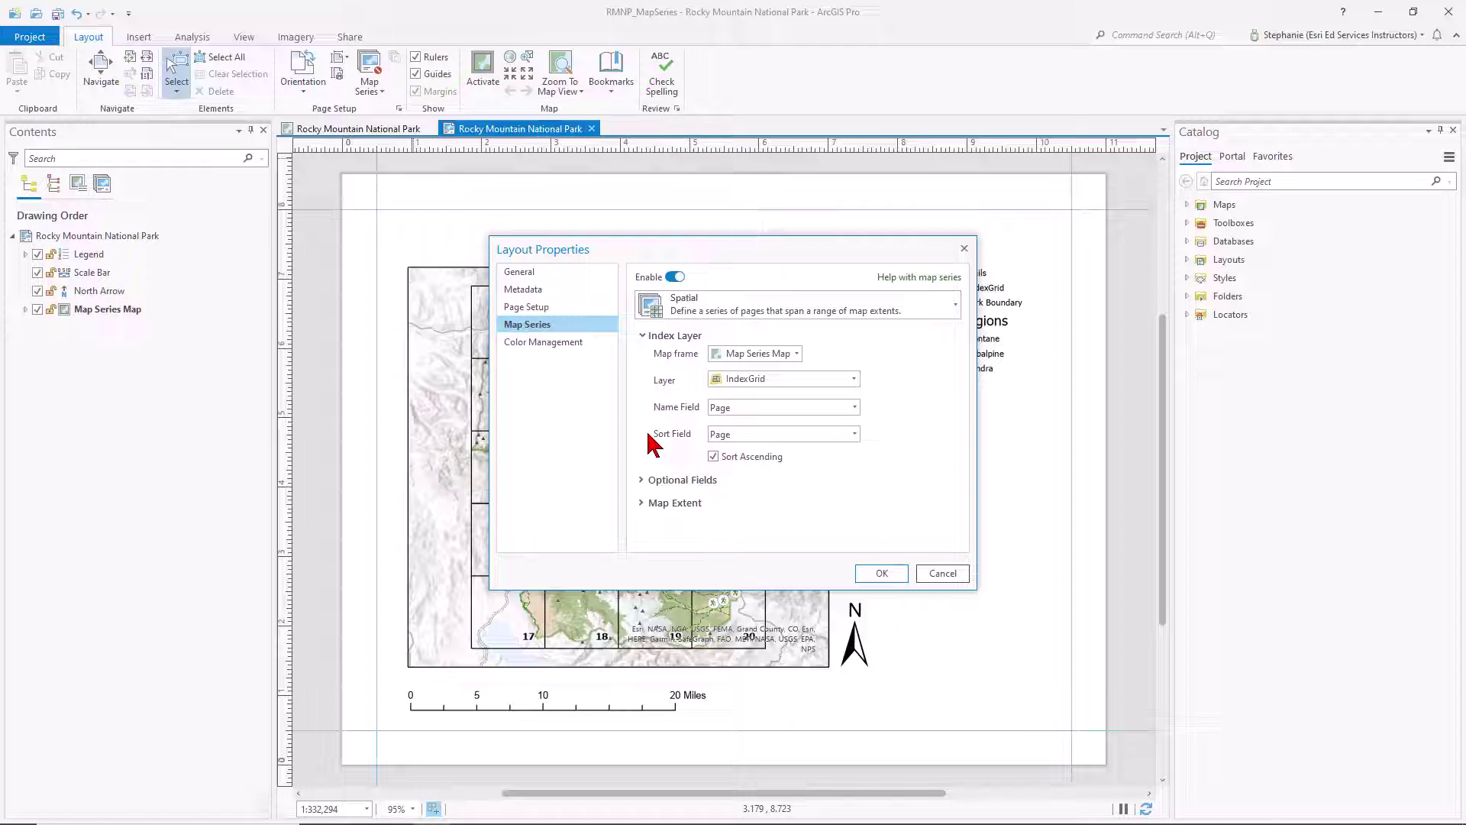
{"action": "left_click", "coordinate": [880, 576]}
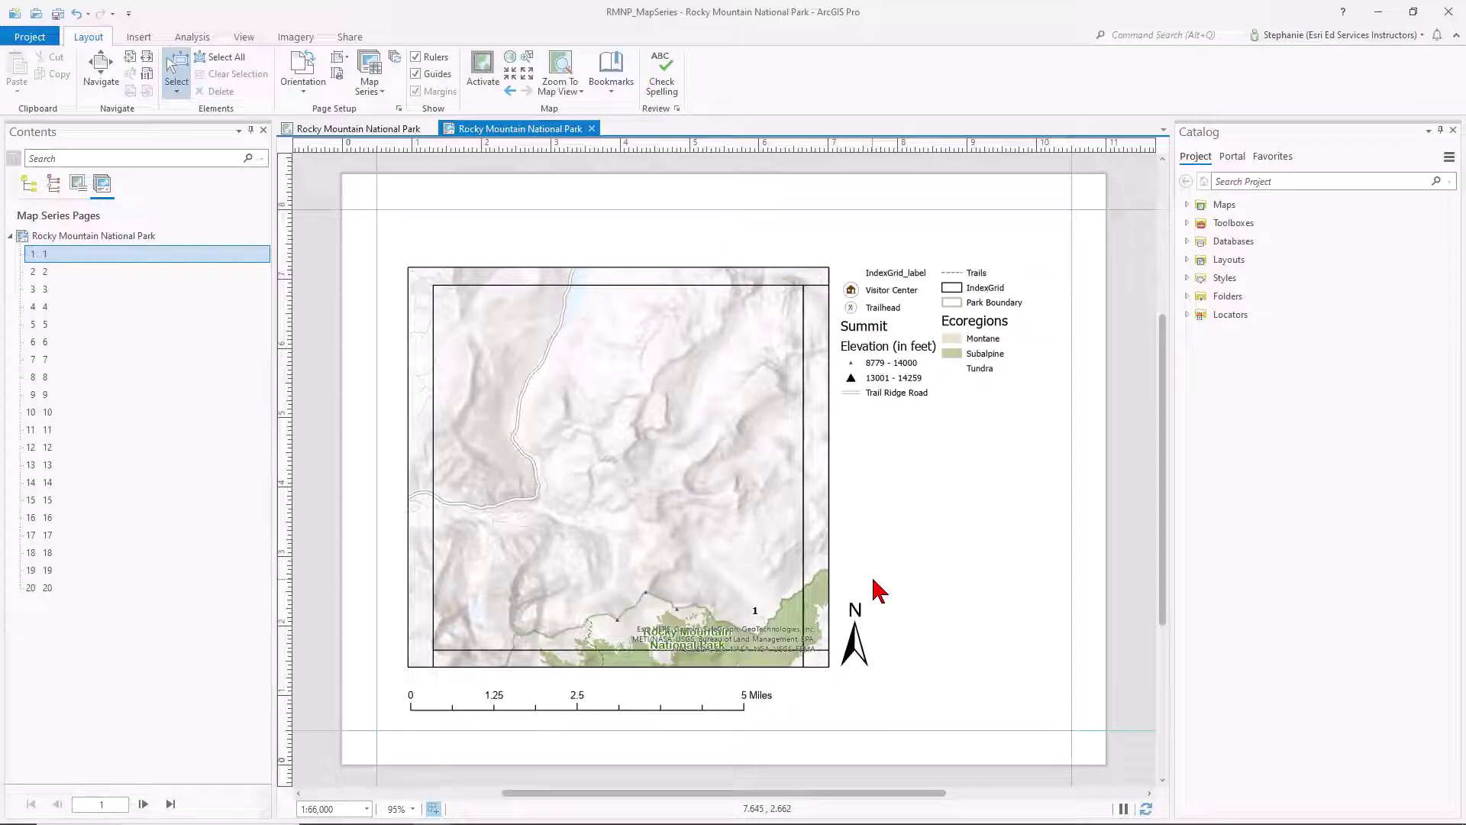
{"action": "left_click", "coordinate": [129, 238]}
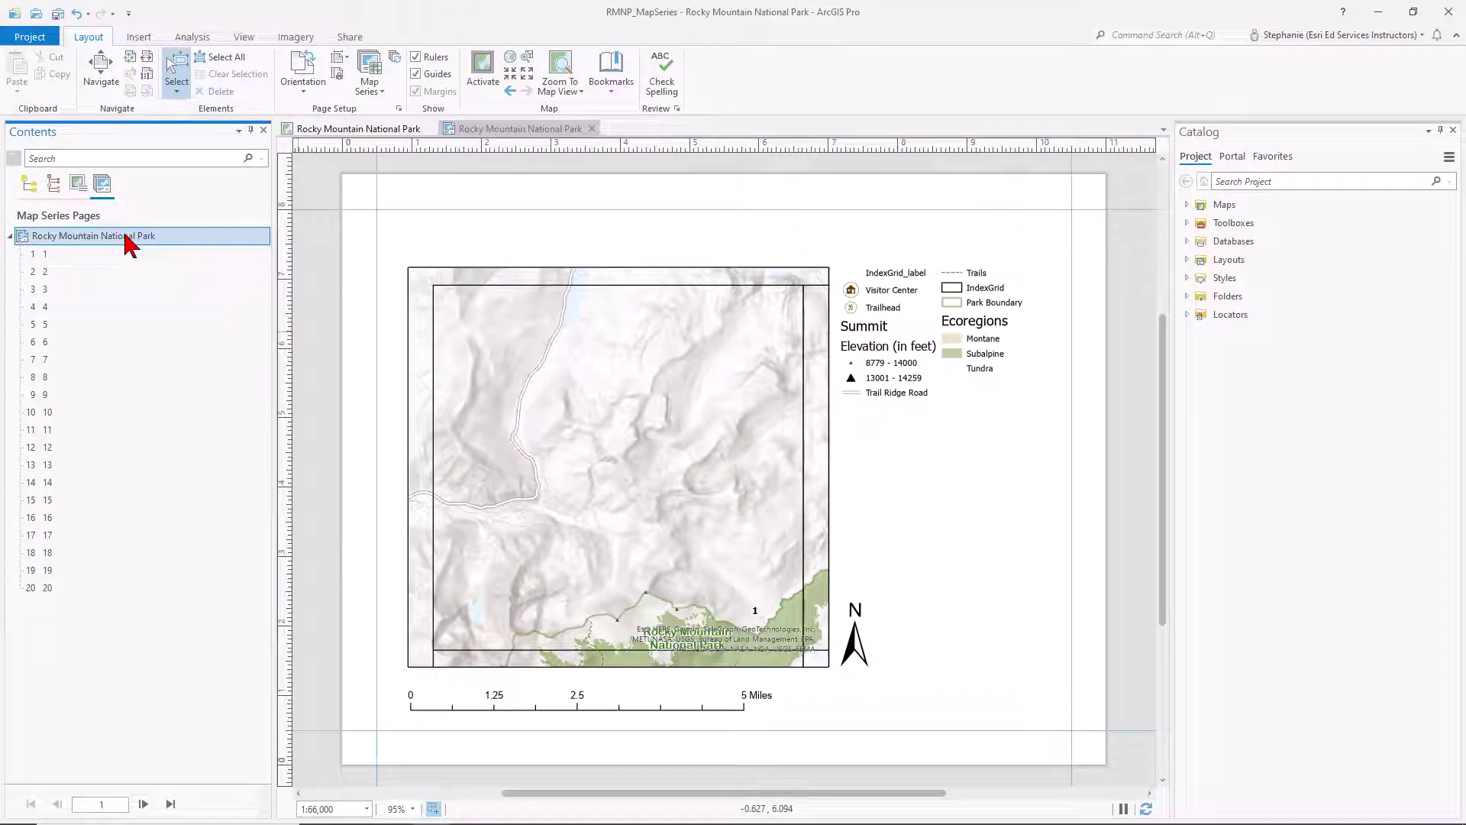
{"action": "right_click", "coordinate": [126, 237]}
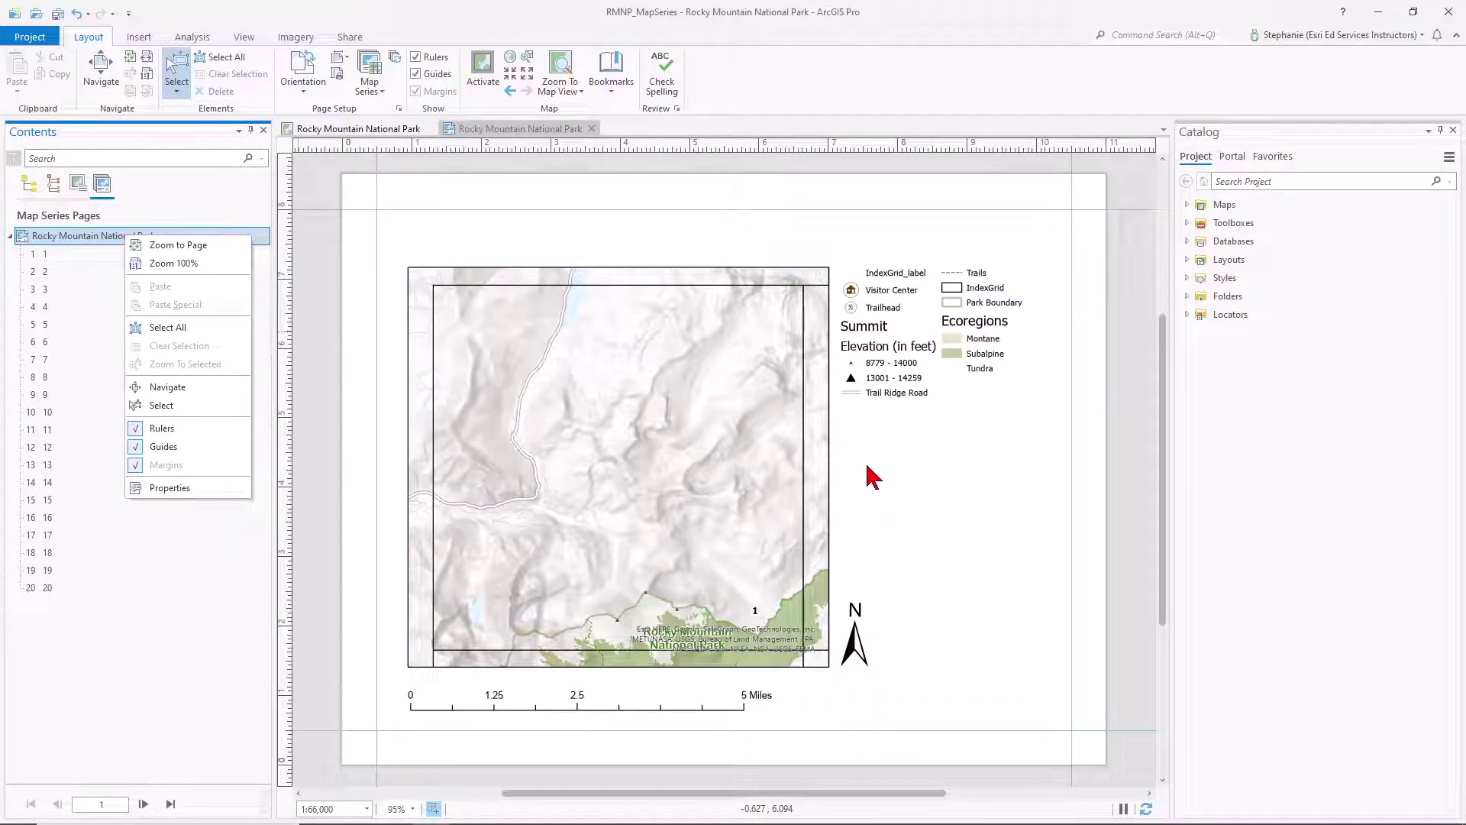
Step: Add Page With Count dynamic text for the map series in the lower-right corner of the layout page
{"action": "left_click", "coordinate": [139, 36]}
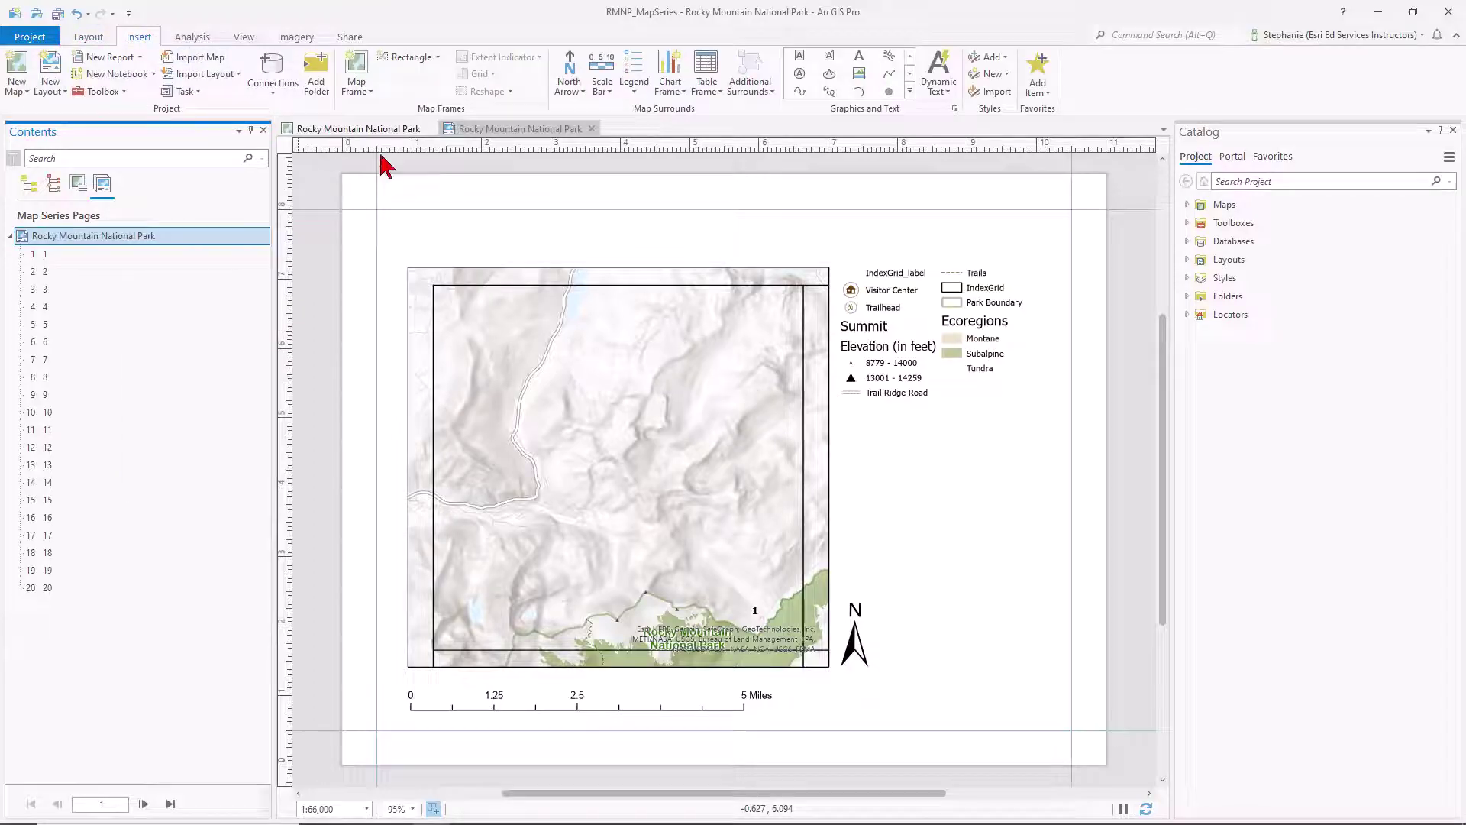
{"action": "left_click", "coordinate": [939, 88]}
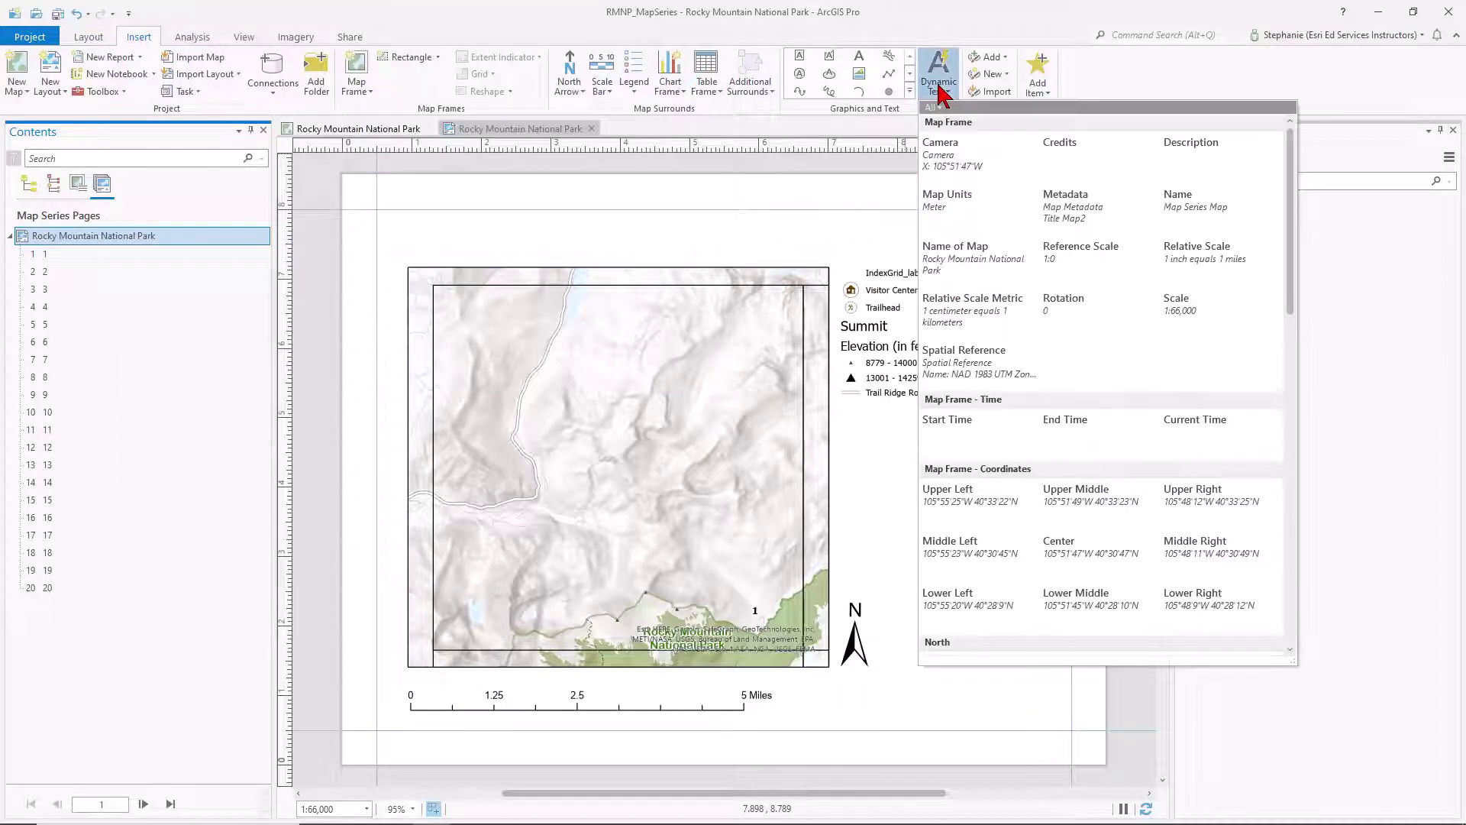
{"action": "scroll", "coordinate": [1041, 285], "scroll_direction": "down", "scroll_amount": 5}
{"action": "scroll", "coordinate": [1098, 395], "scroll_direction": "down", "scroll_amount": 3}
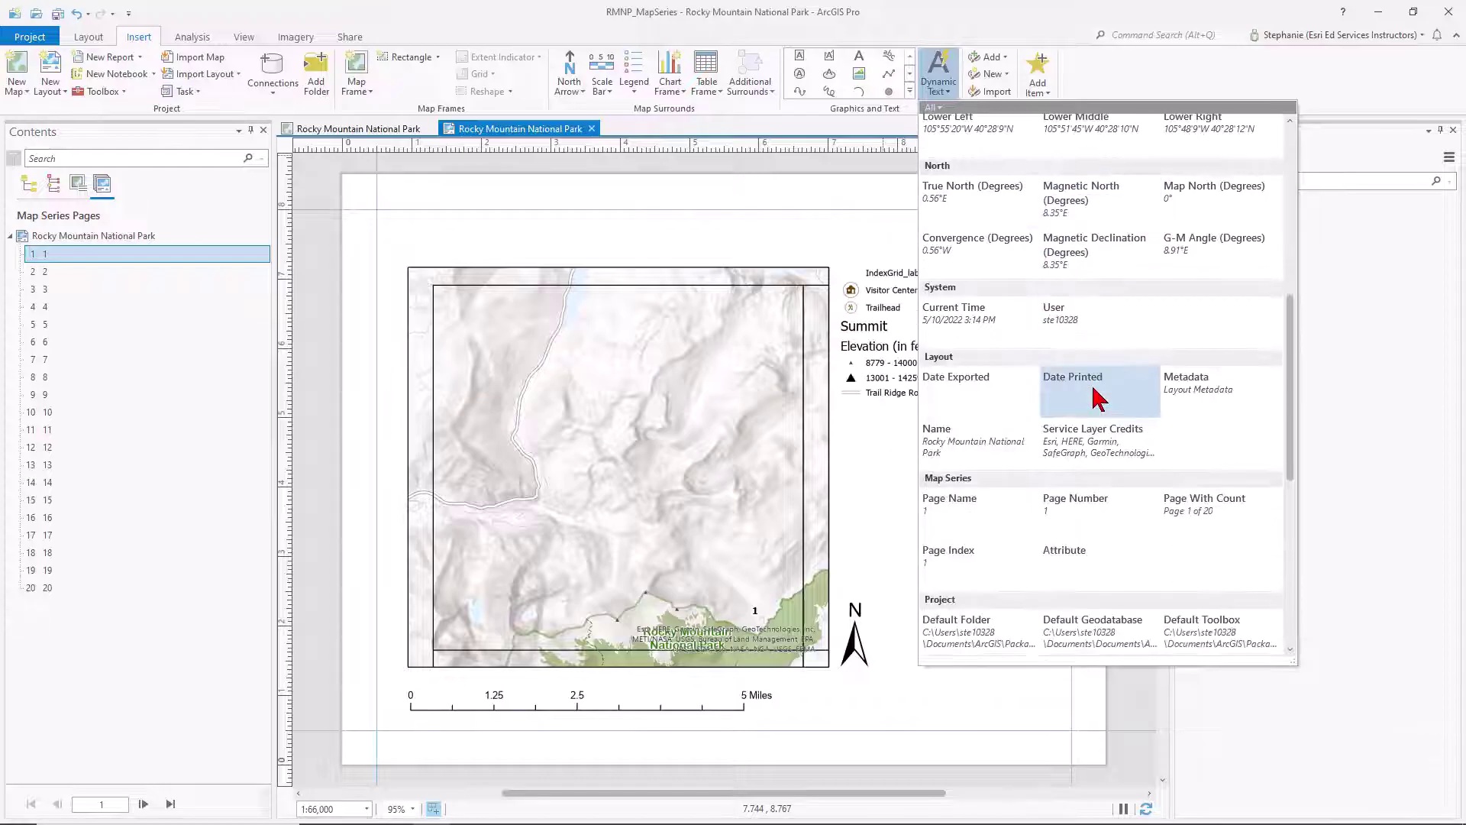
{"action": "left_click", "coordinate": [1205, 519]}
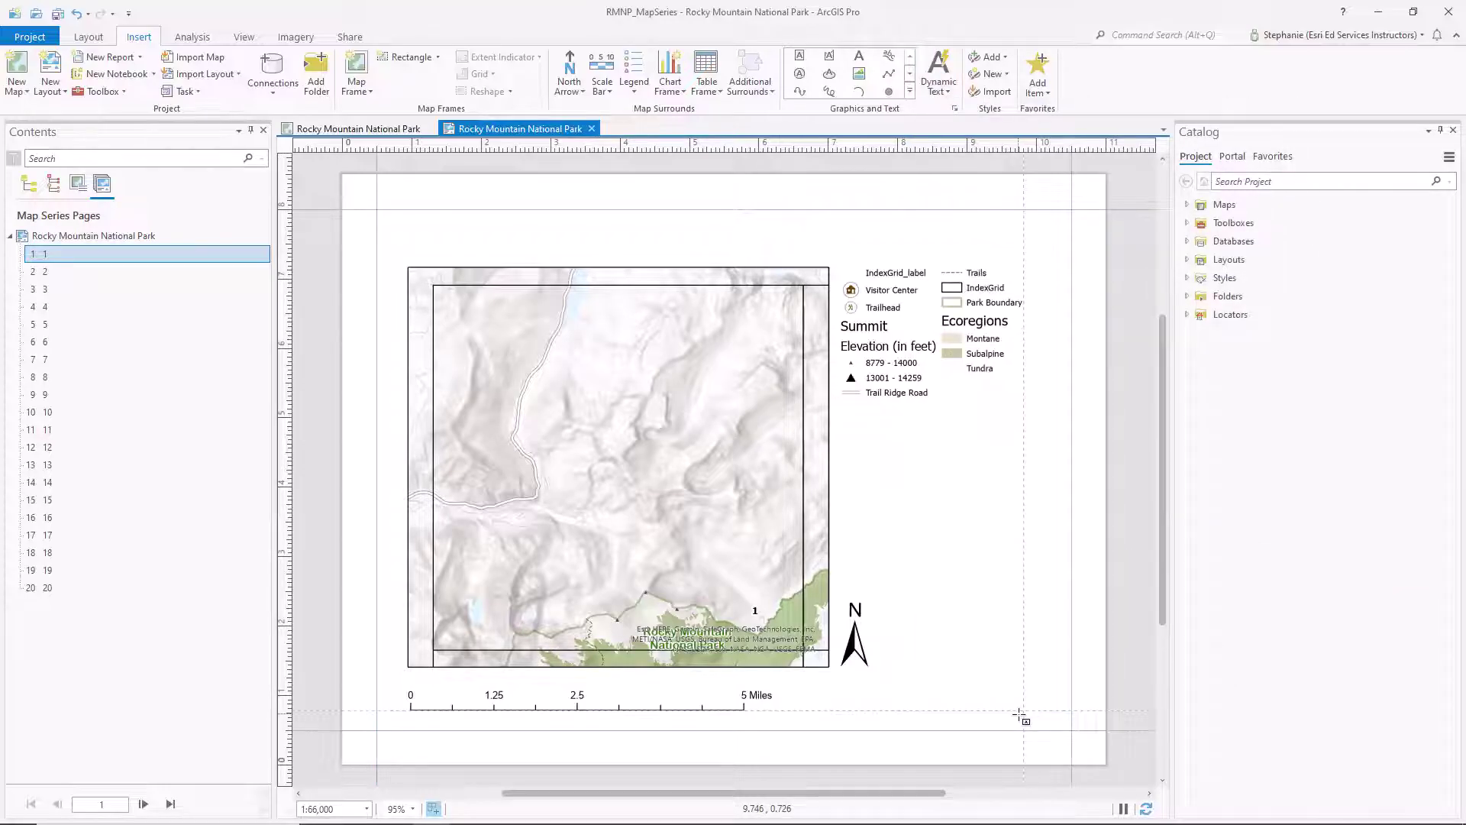
{"action": "left_click_drag", "start_coordinate": [970, 700], "coordinate": [1072, 730]}
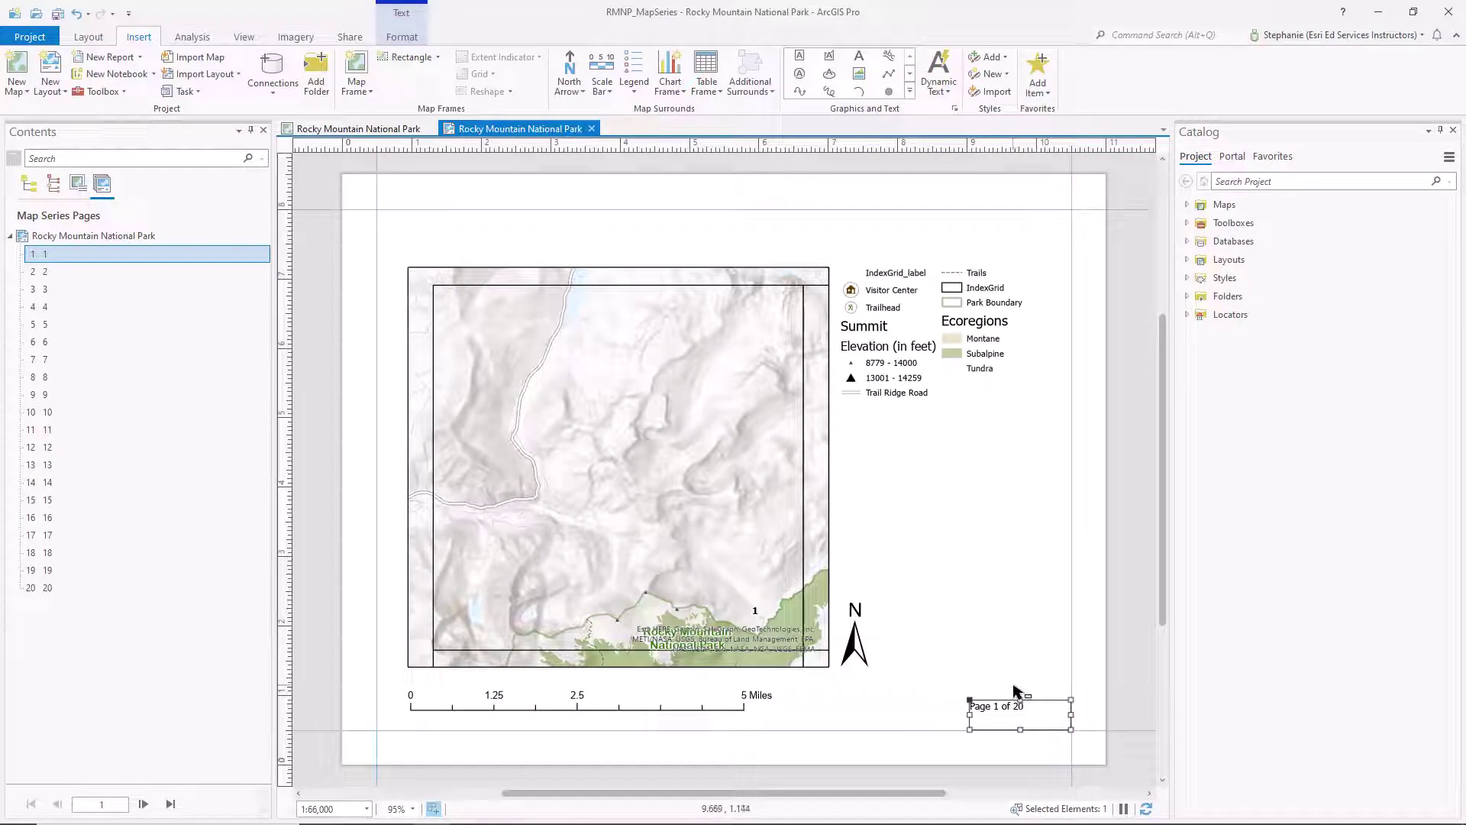
Step: Set all legend items to only show features visible in the map extent, within the map frame shape
{"action": "left_click", "coordinate": [895, 351]}
{"action": "right_click", "coordinate": [895, 351]}
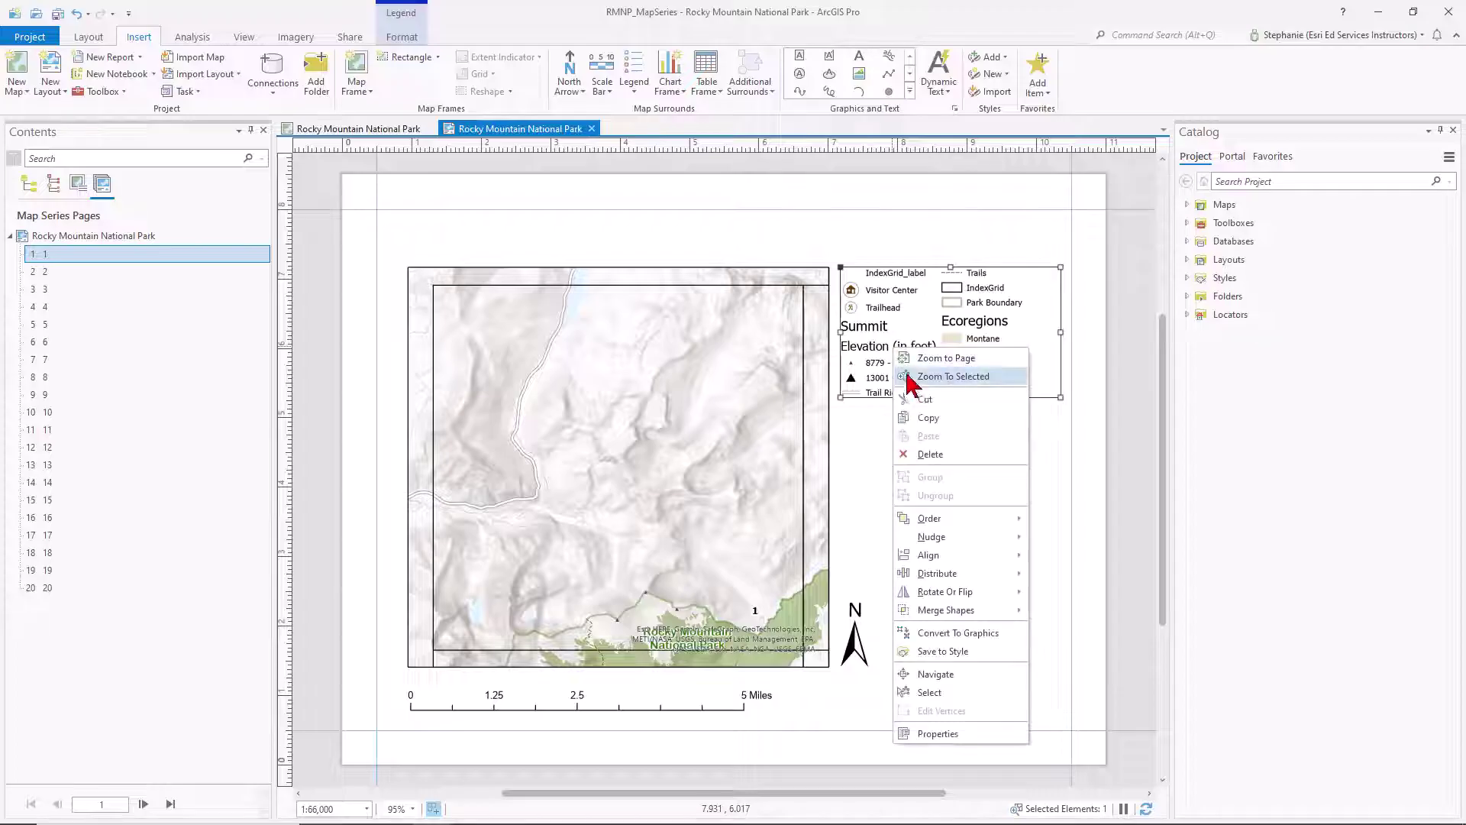
{"action": "left_click", "coordinate": [997, 735]}
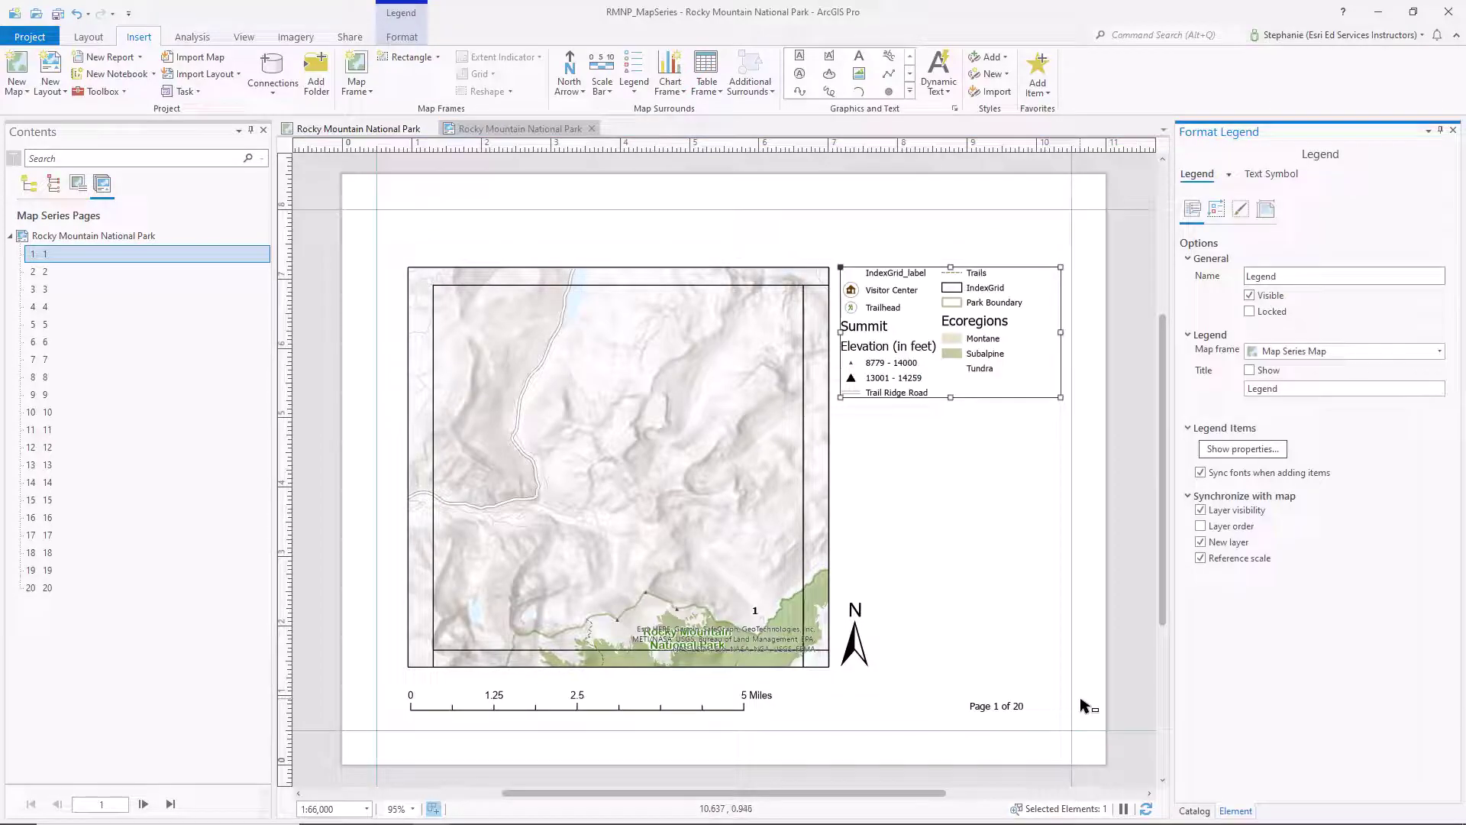
{"action": "left_click", "coordinate": [1237, 450]}
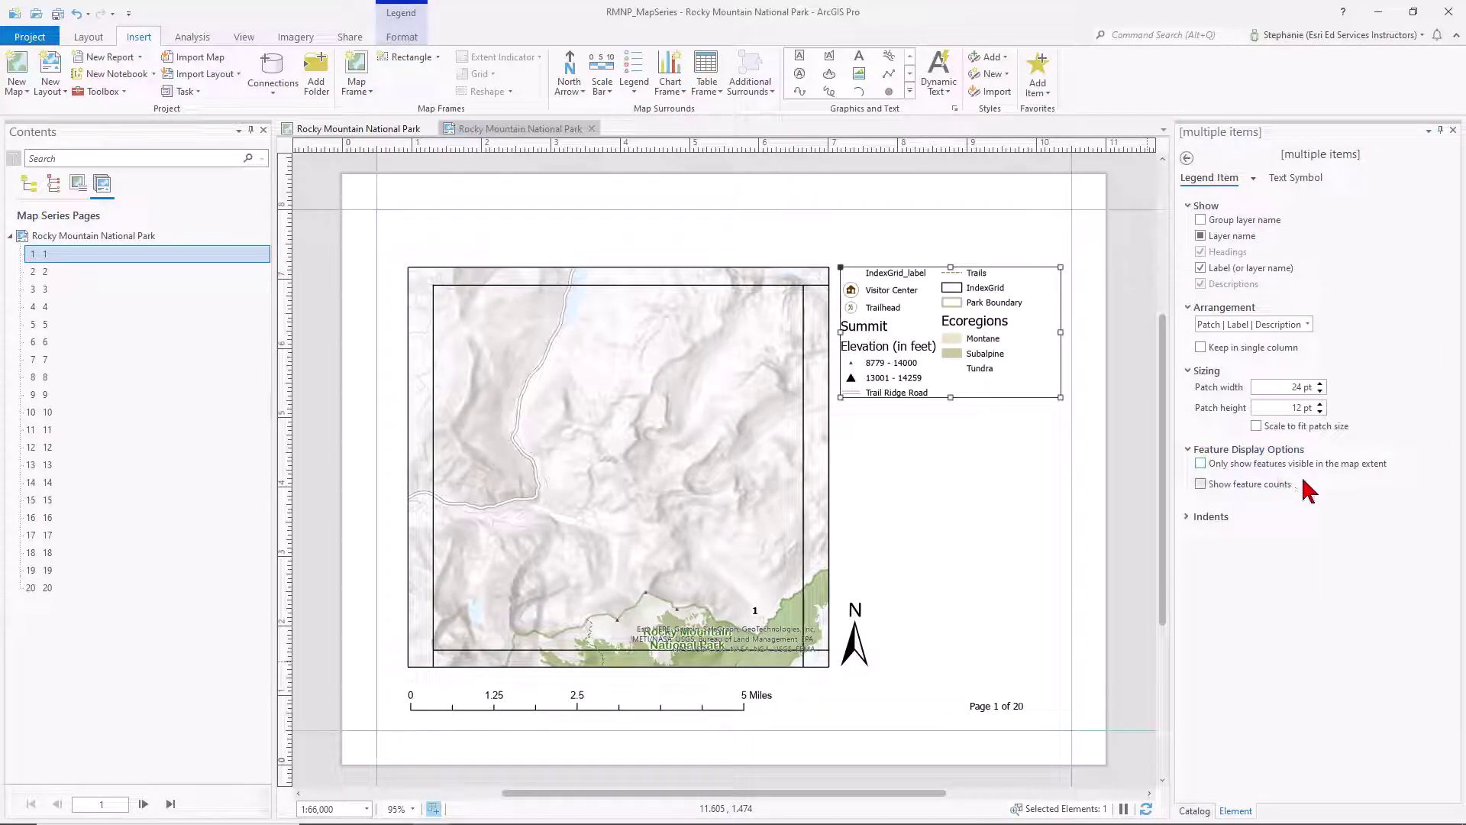
{"action": "left_click", "coordinate": [1201, 461]}
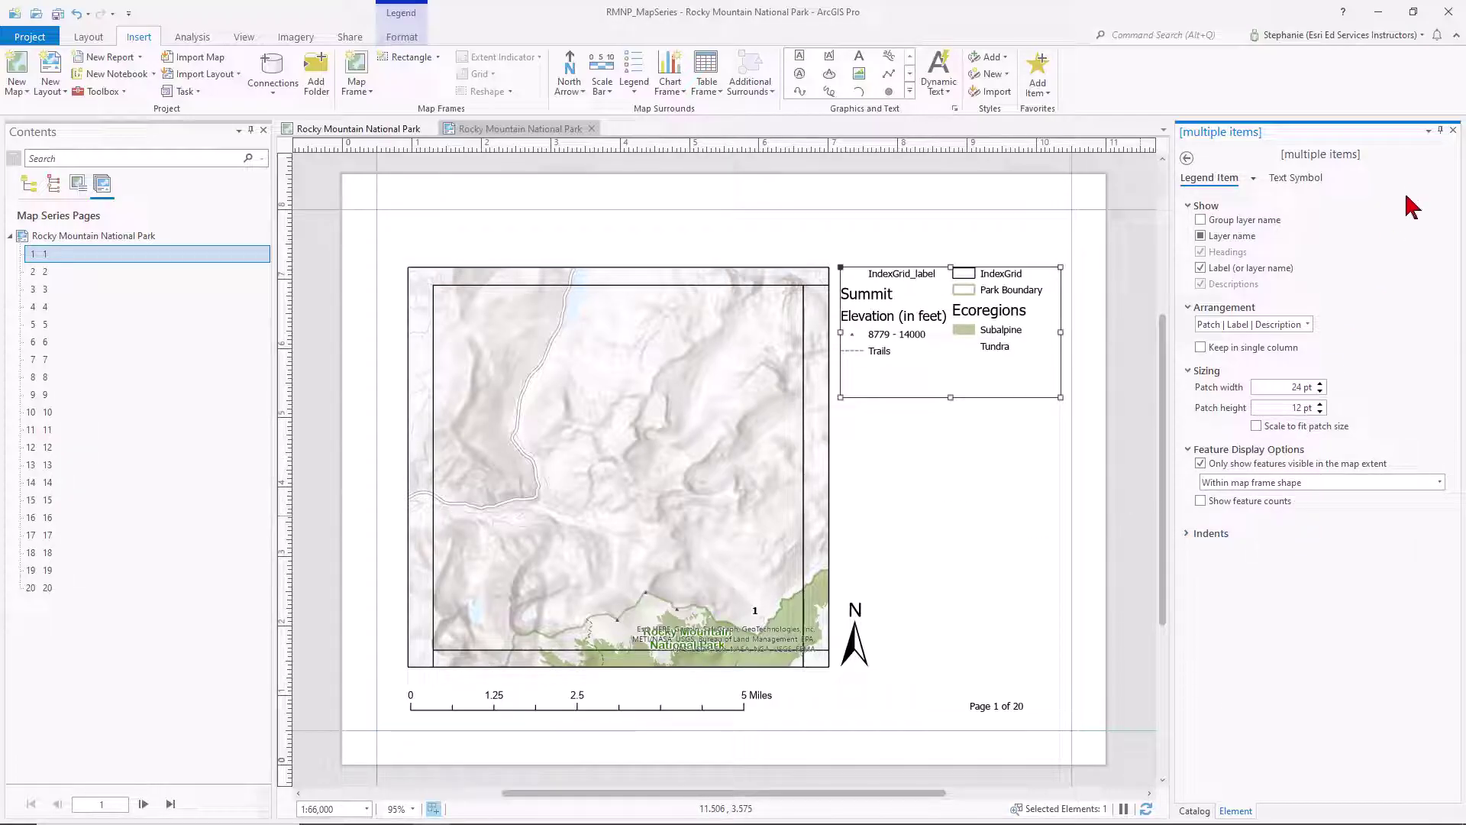
{"action": "left_click", "coordinate": [1454, 131]}
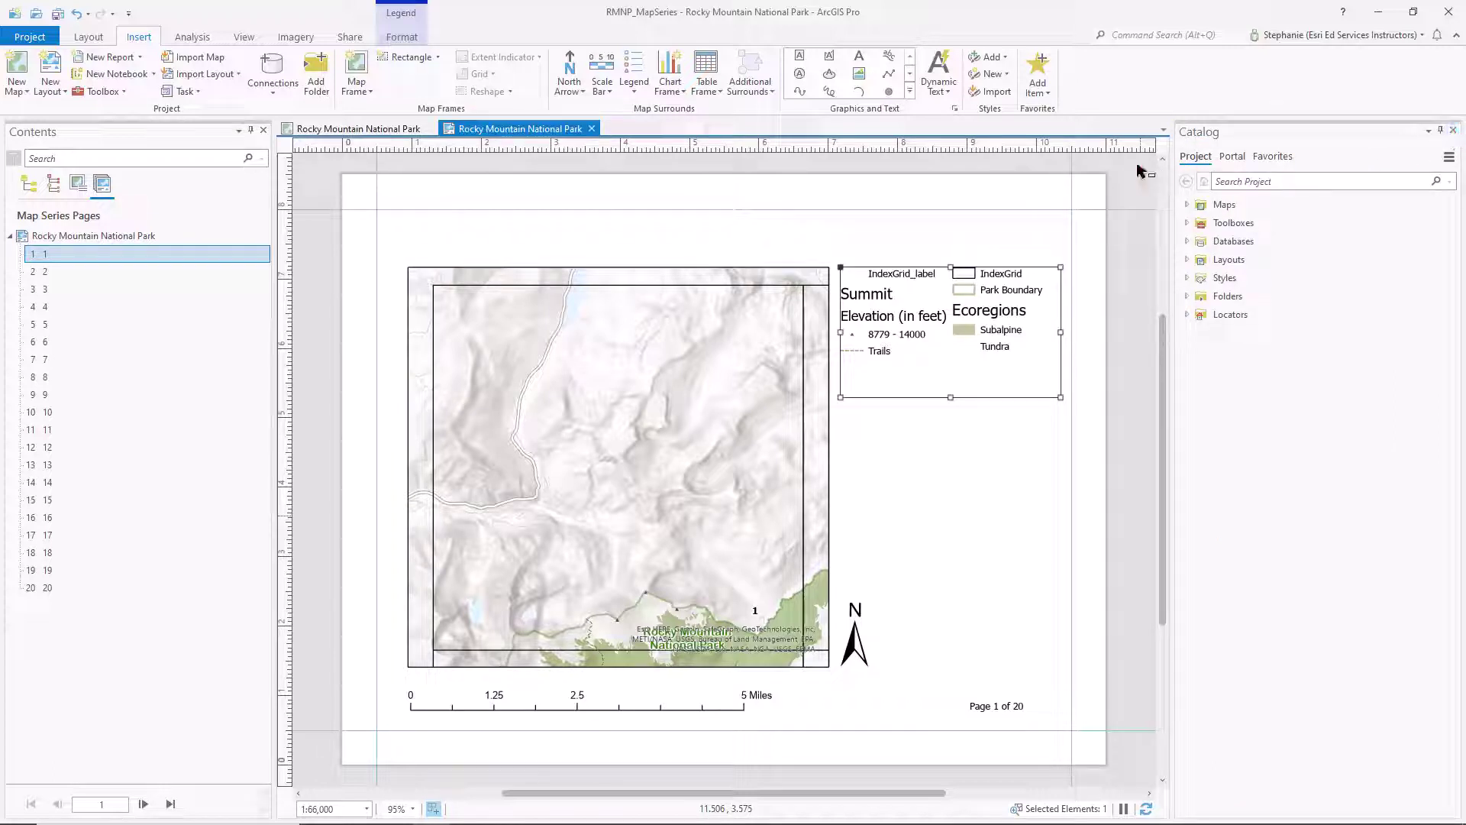
Step: Add the layout Name dynamic text as a wide title box above the map frame
{"action": "left_click", "coordinate": [938, 92]}
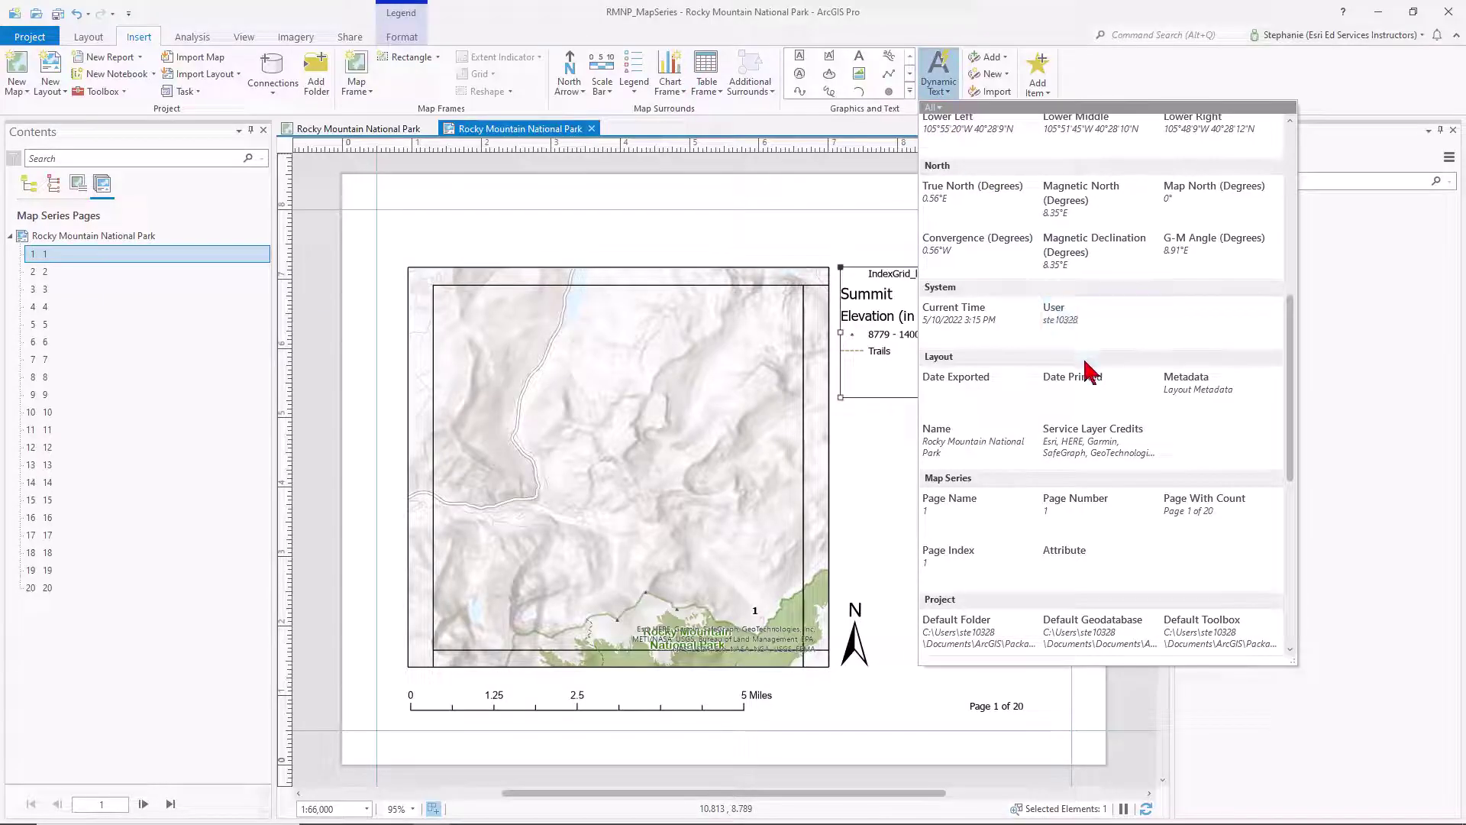
{"action": "left_click", "coordinate": [958, 455]}
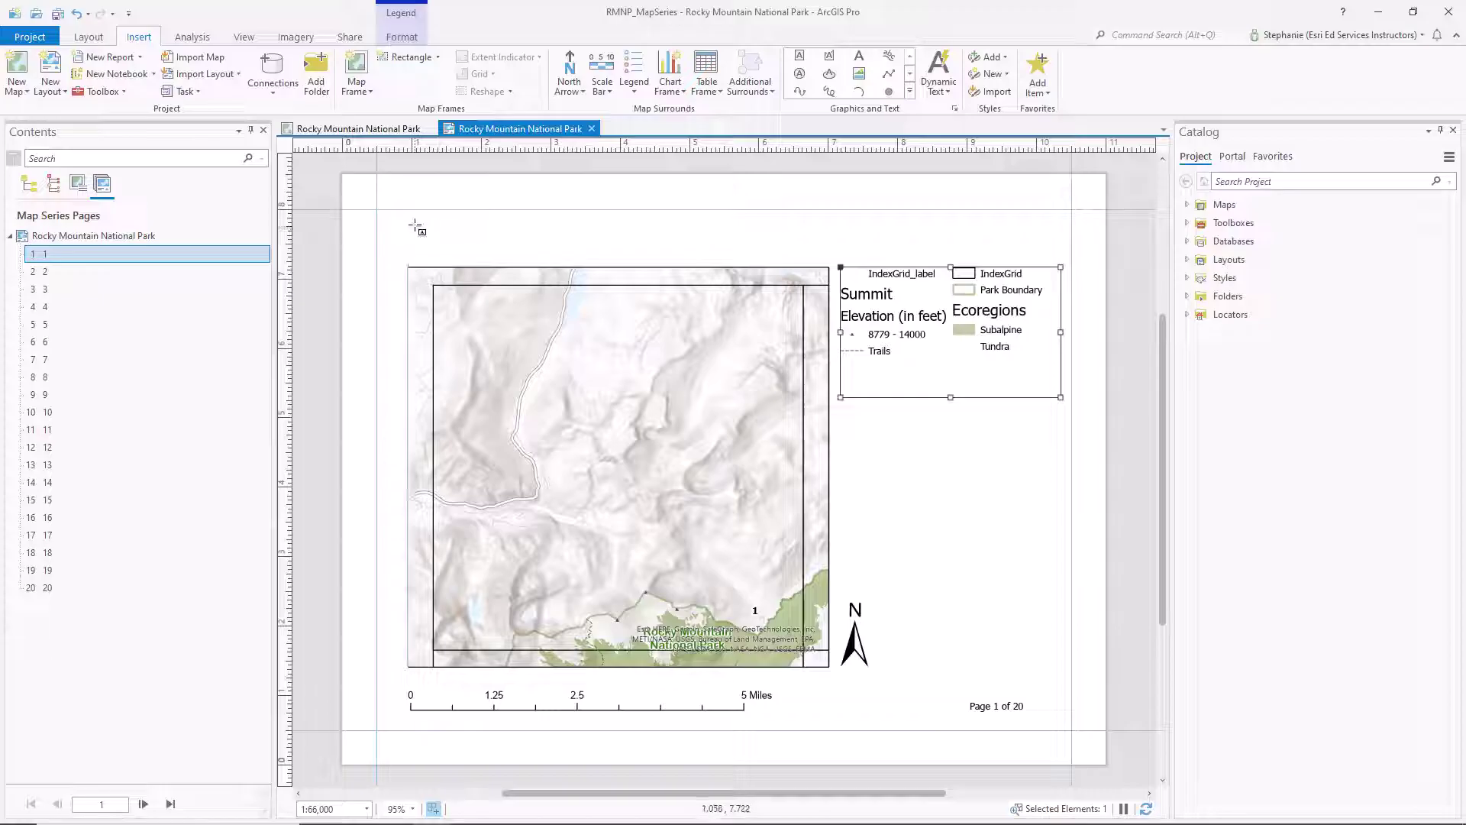
{"action": "left_click_drag", "start_coordinate": [409, 219], "coordinate": [943, 255]}
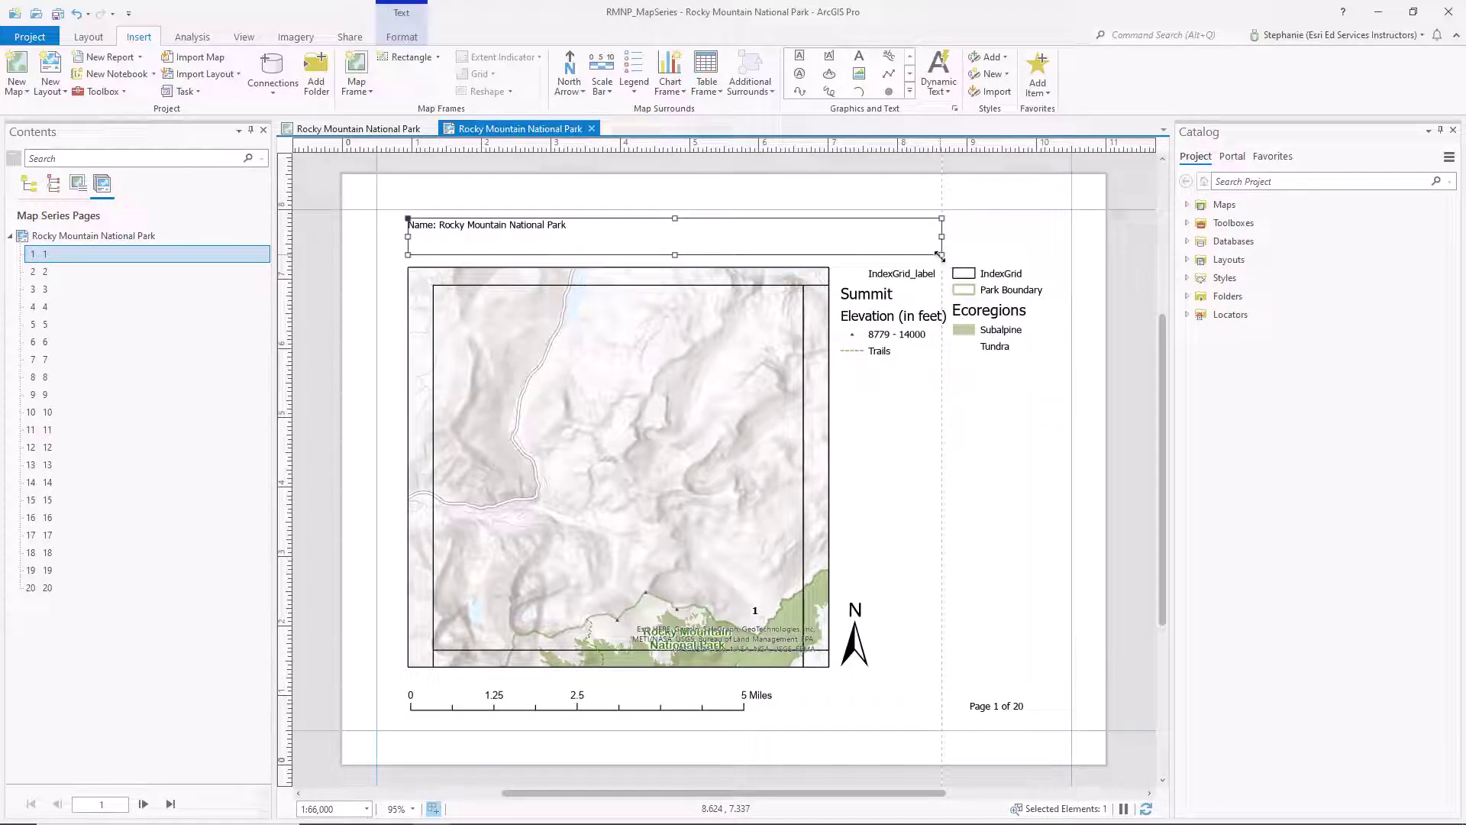
Step: Remove the "Name:" prefix from the title text, keeping only the dynamic name tag
{"action": "right_click", "coordinate": [901, 240]}
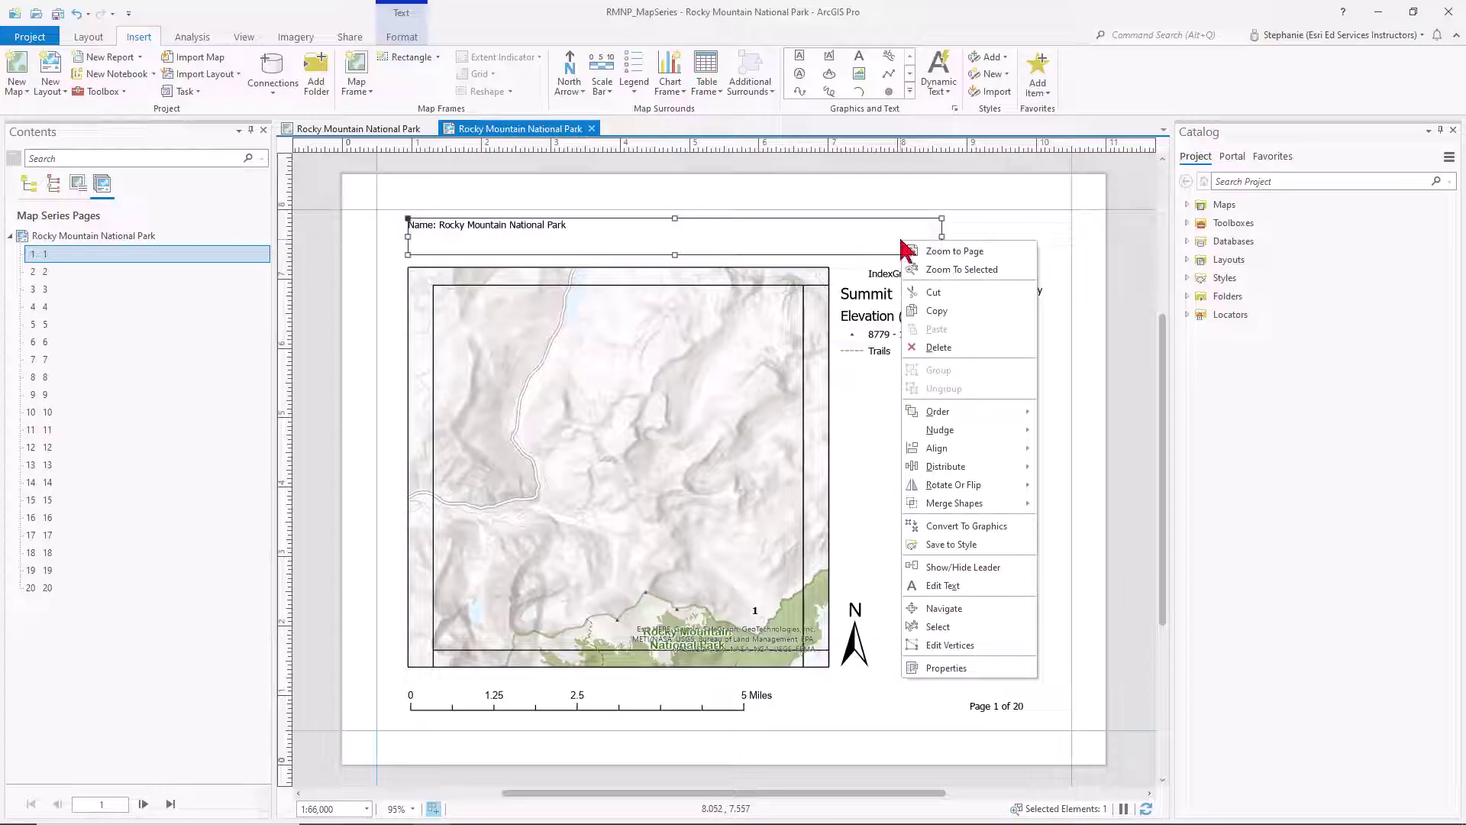
{"action": "left_click", "coordinate": [947, 668]}
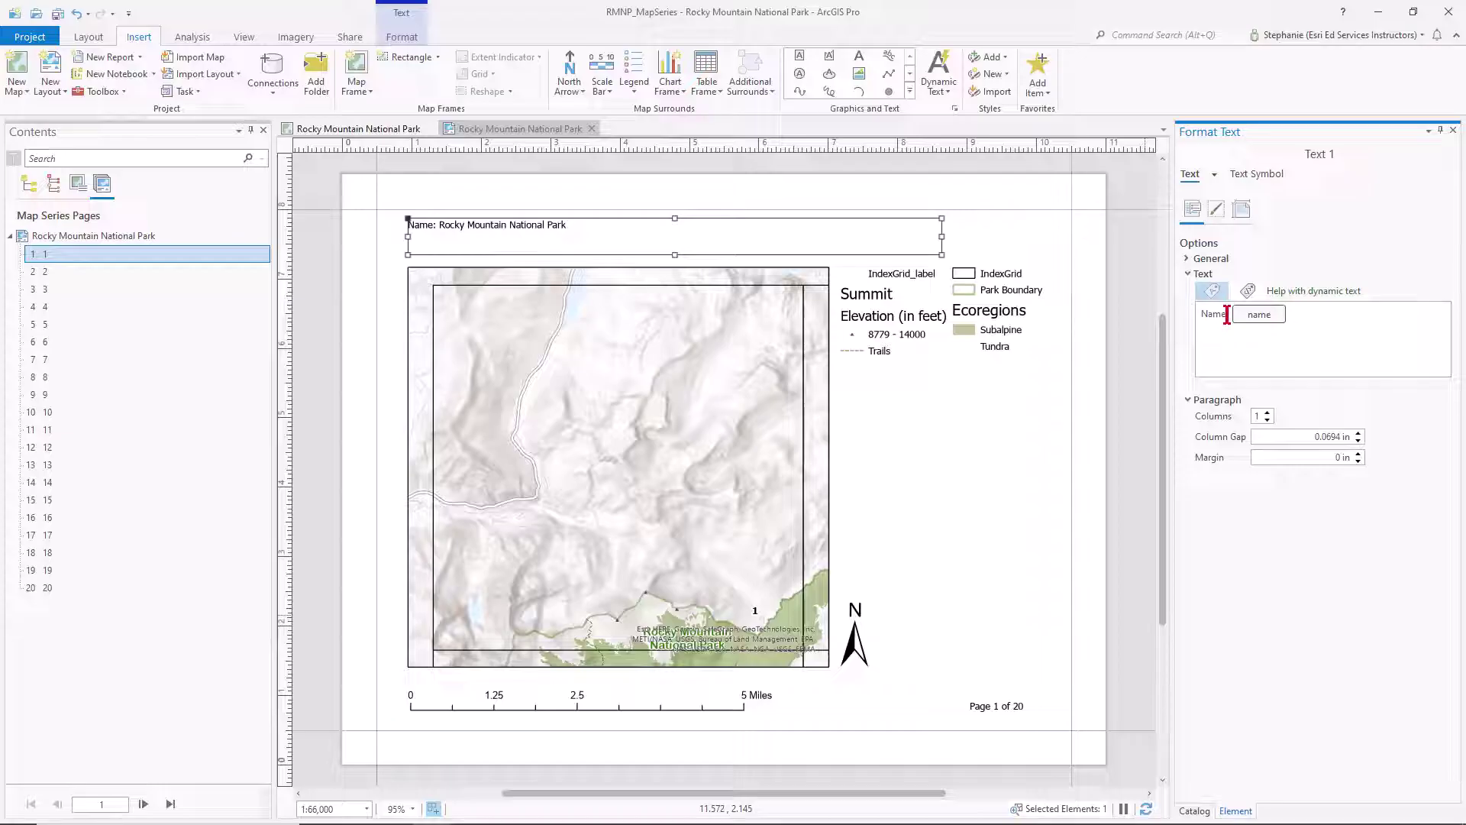
{"action": "left_click_drag", "start_coordinate": [1230, 317], "coordinate": [1166, 325]}
{"action": "key", "text": "Delete"}
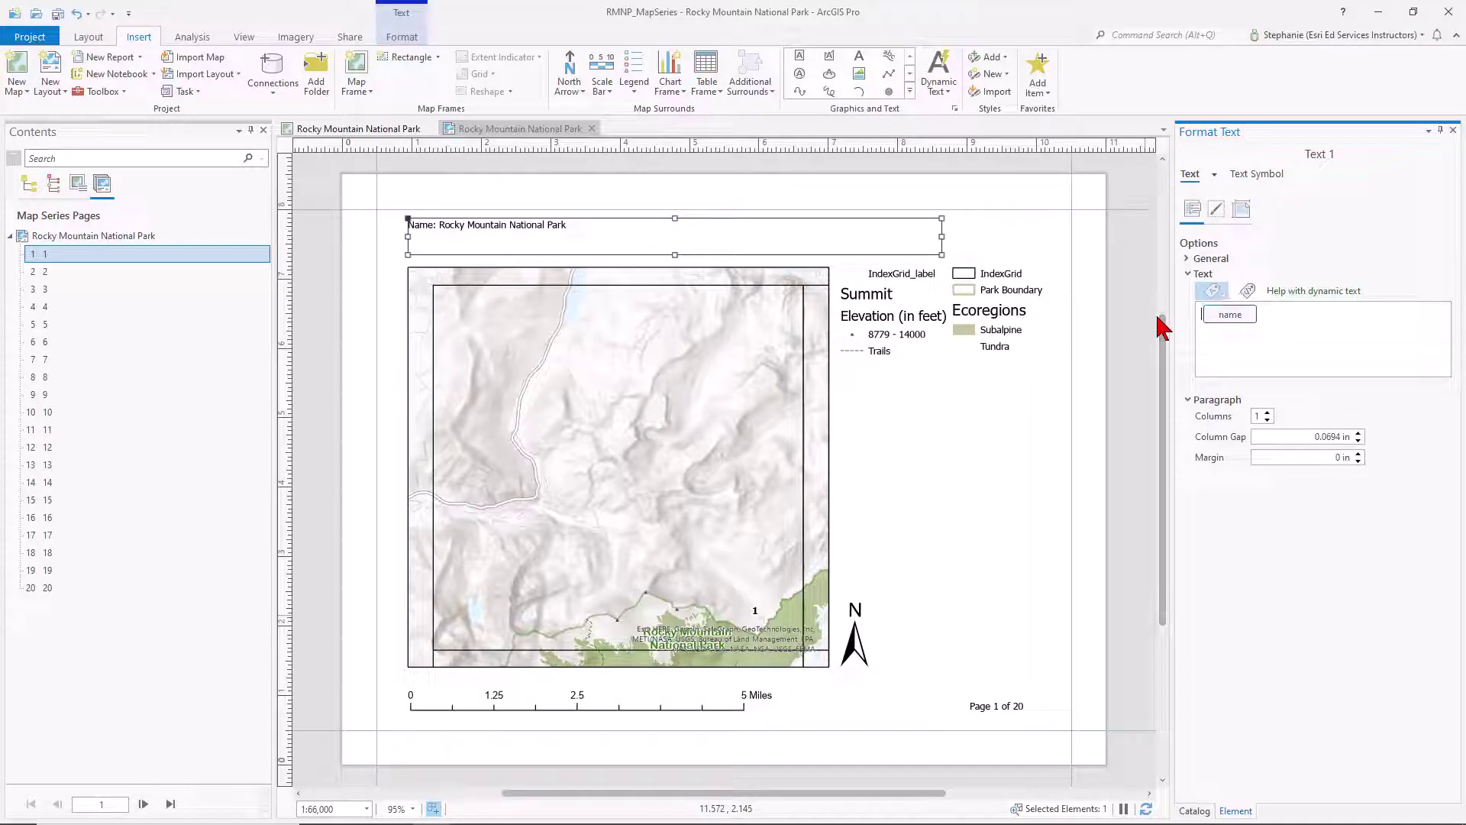
Step: Set the title's text symbol size to 36 pt and apply the change
{"action": "left_click", "coordinate": [1255, 176]}
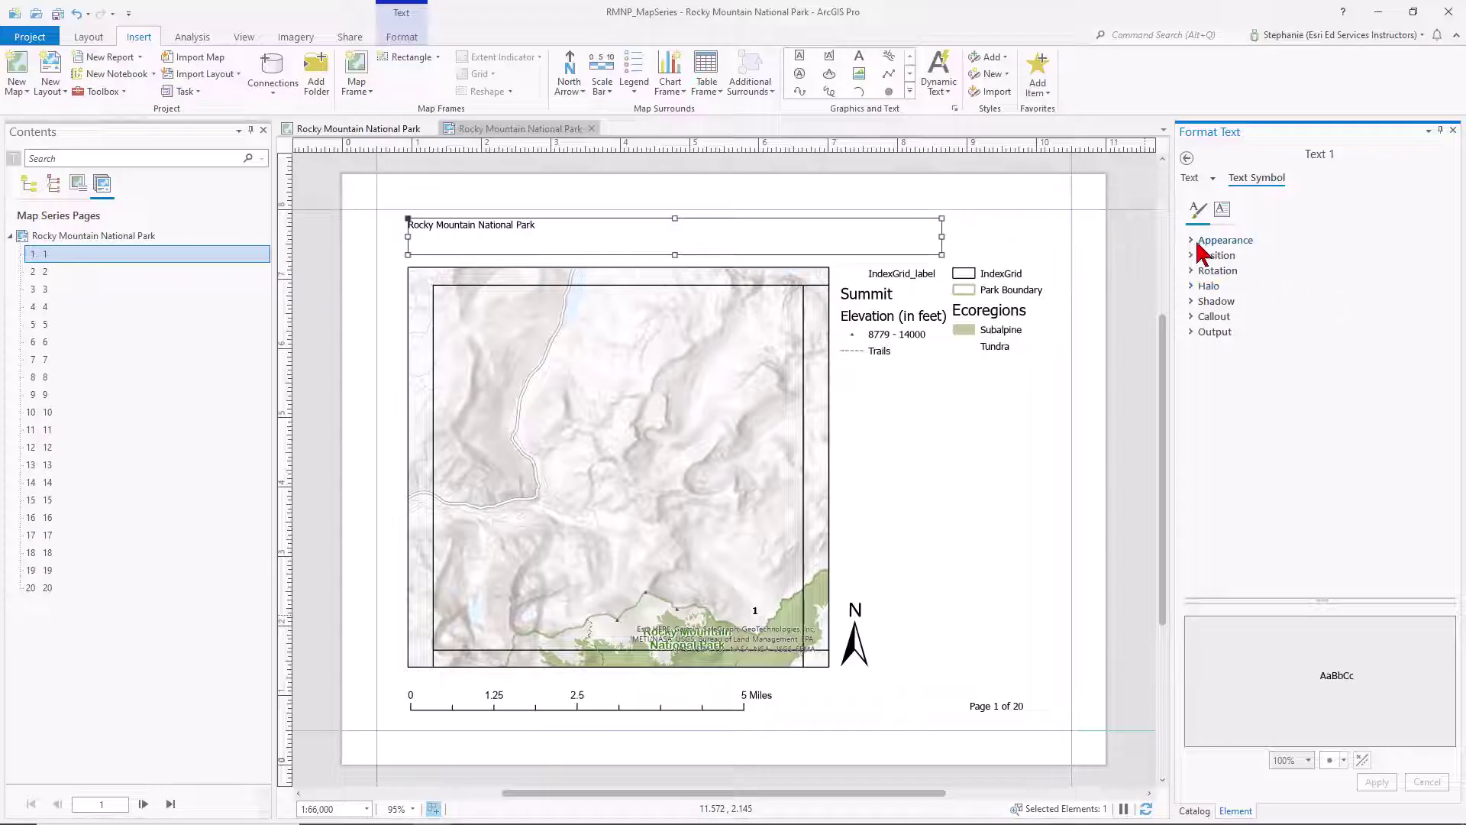
{"action": "left_click", "coordinate": [1199, 241]}
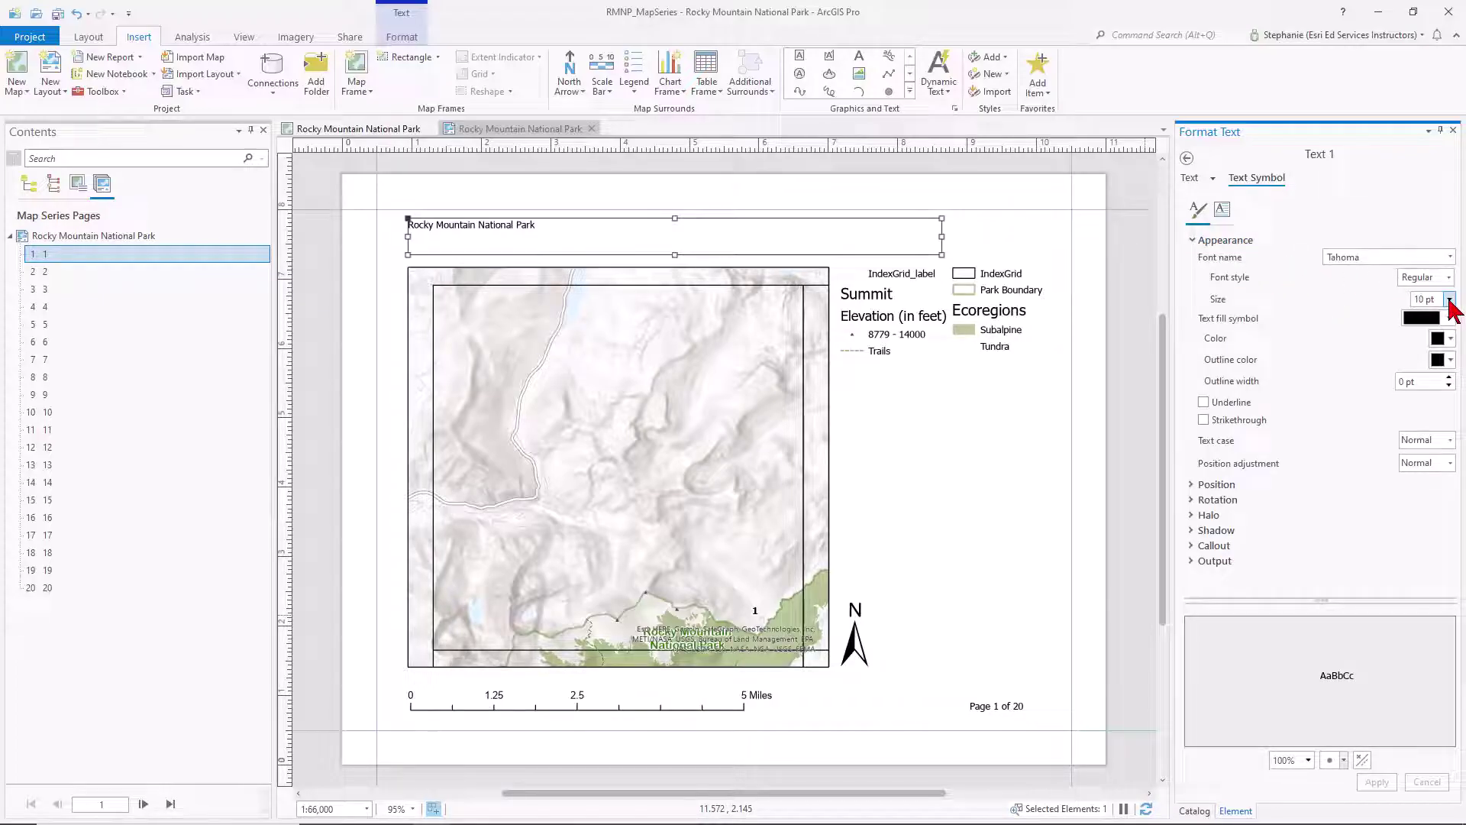
{"action": "left_click", "coordinate": [1450, 300]}
{"action": "left_click", "coordinate": [1428, 533]}
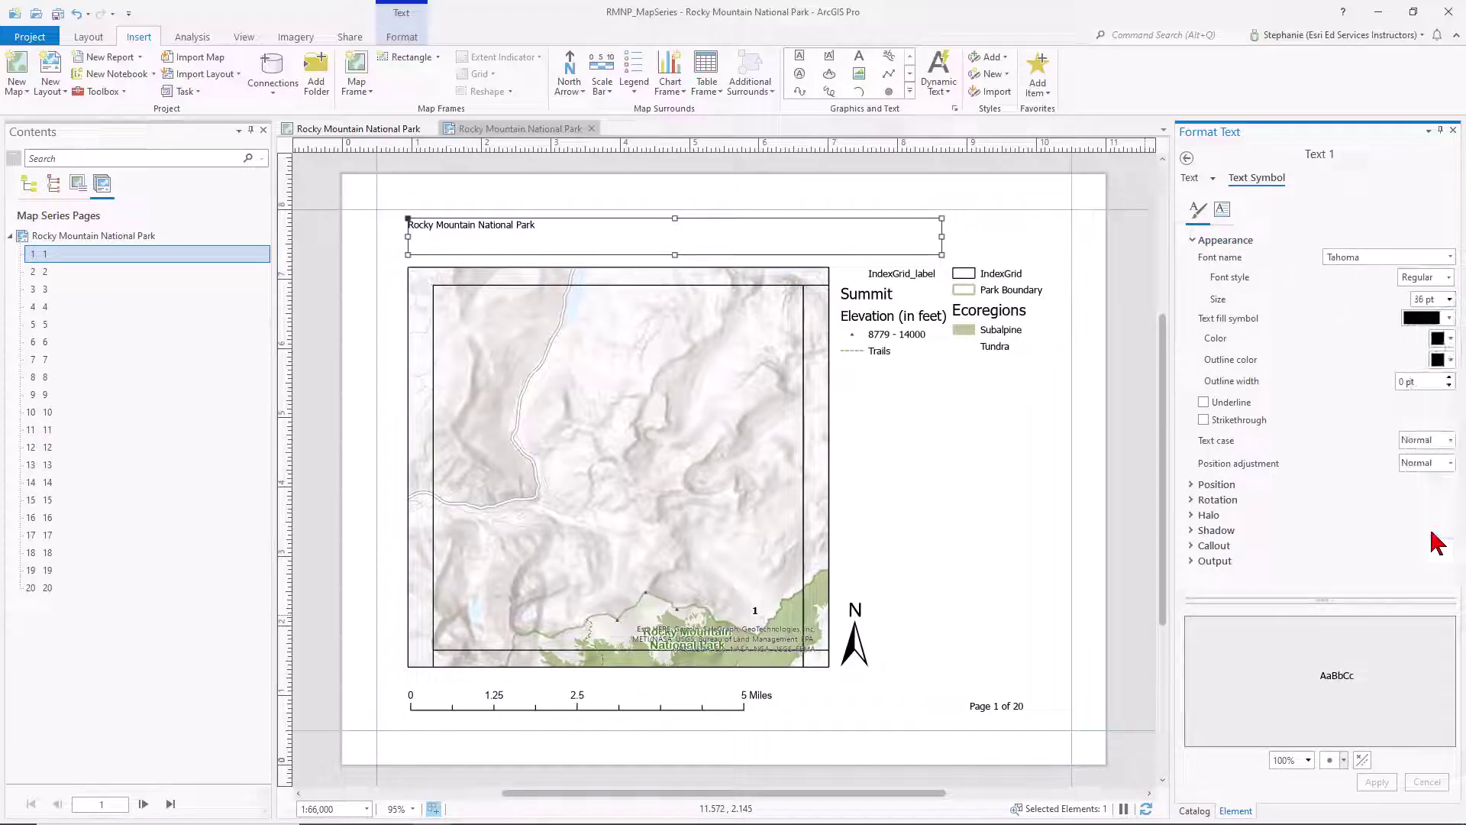
{"action": "left_click", "coordinate": [1377, 782]}
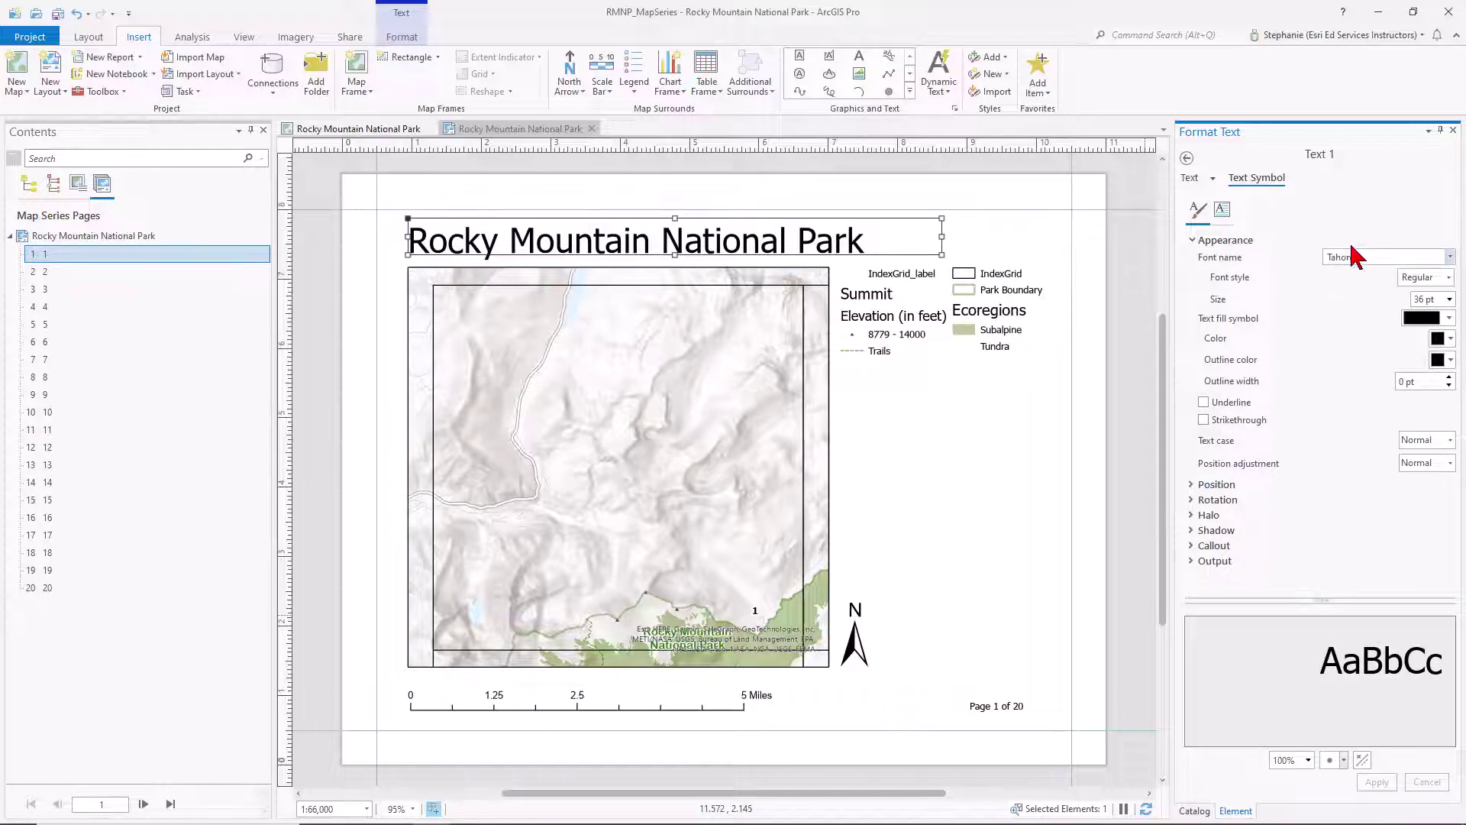
{"action": "left_click", "coordinate": [1453, 131]}
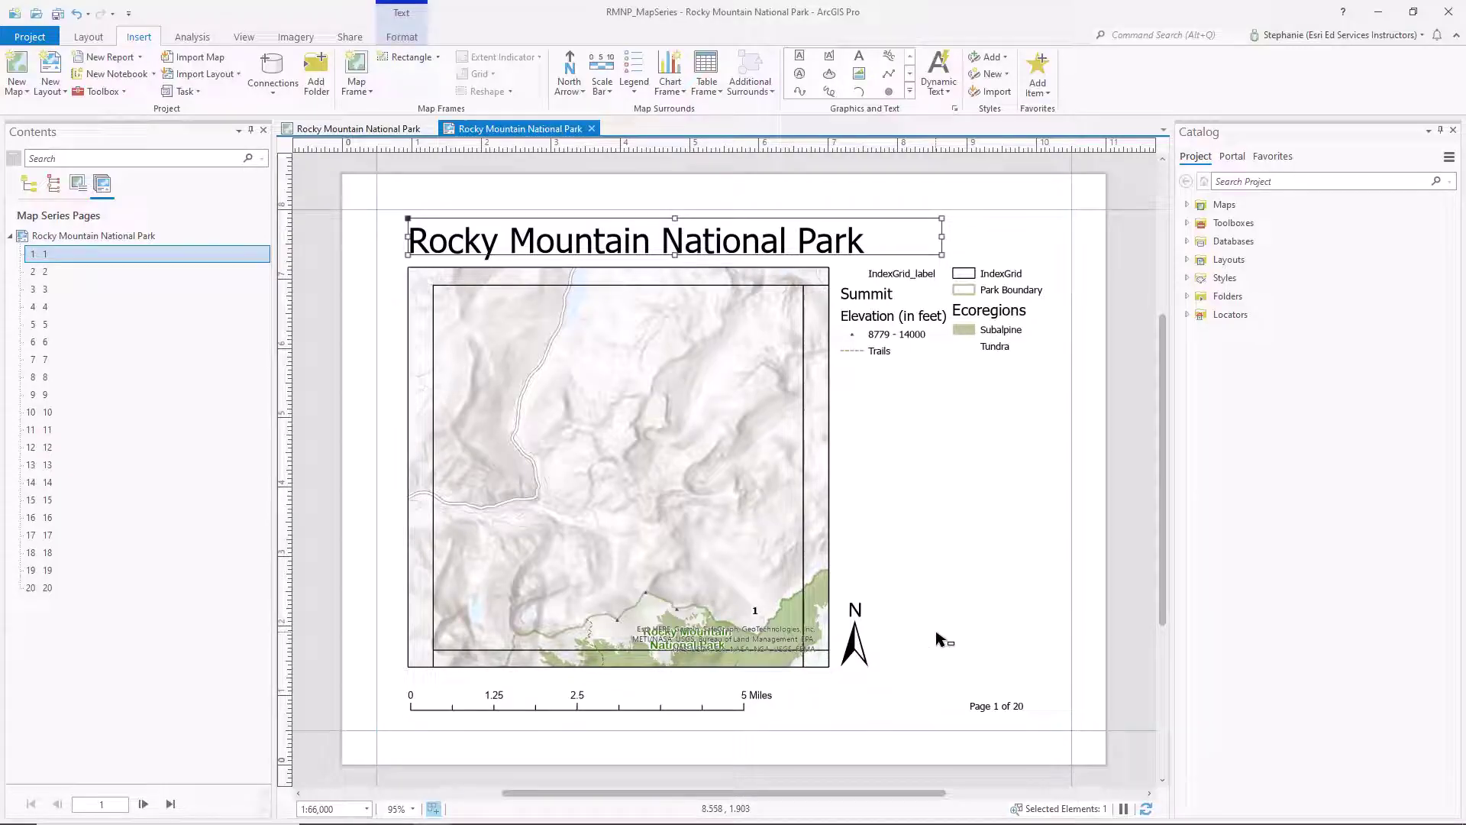
Step: Add the layout's Service Layer Credits dynamic text beside the north arrow, extending its box downward to fit the text
{"action": "left_click", "coordinate": [945, 92]}
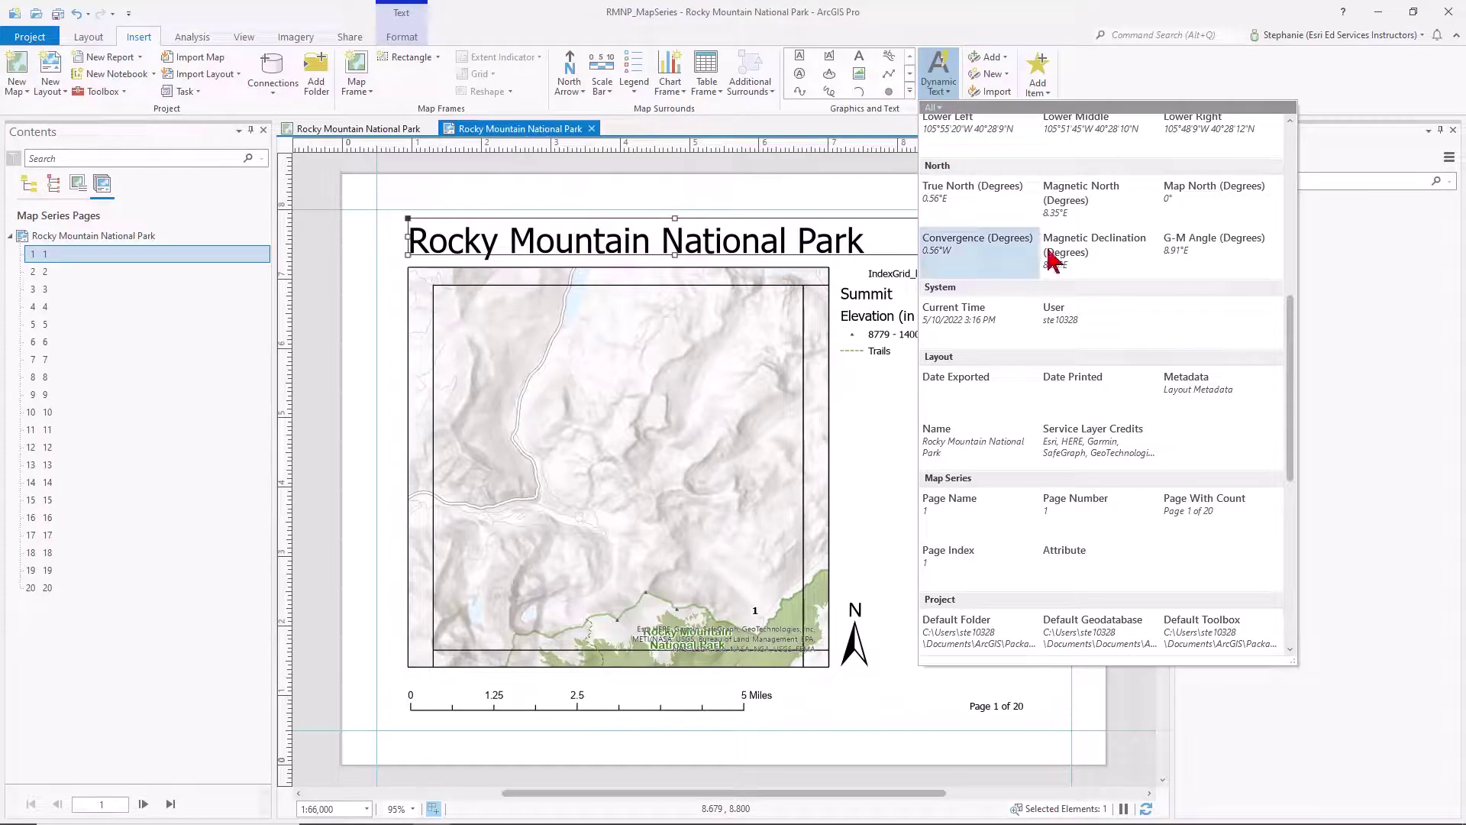
{"action": "left_click", "coordinate": [1082, 456]}
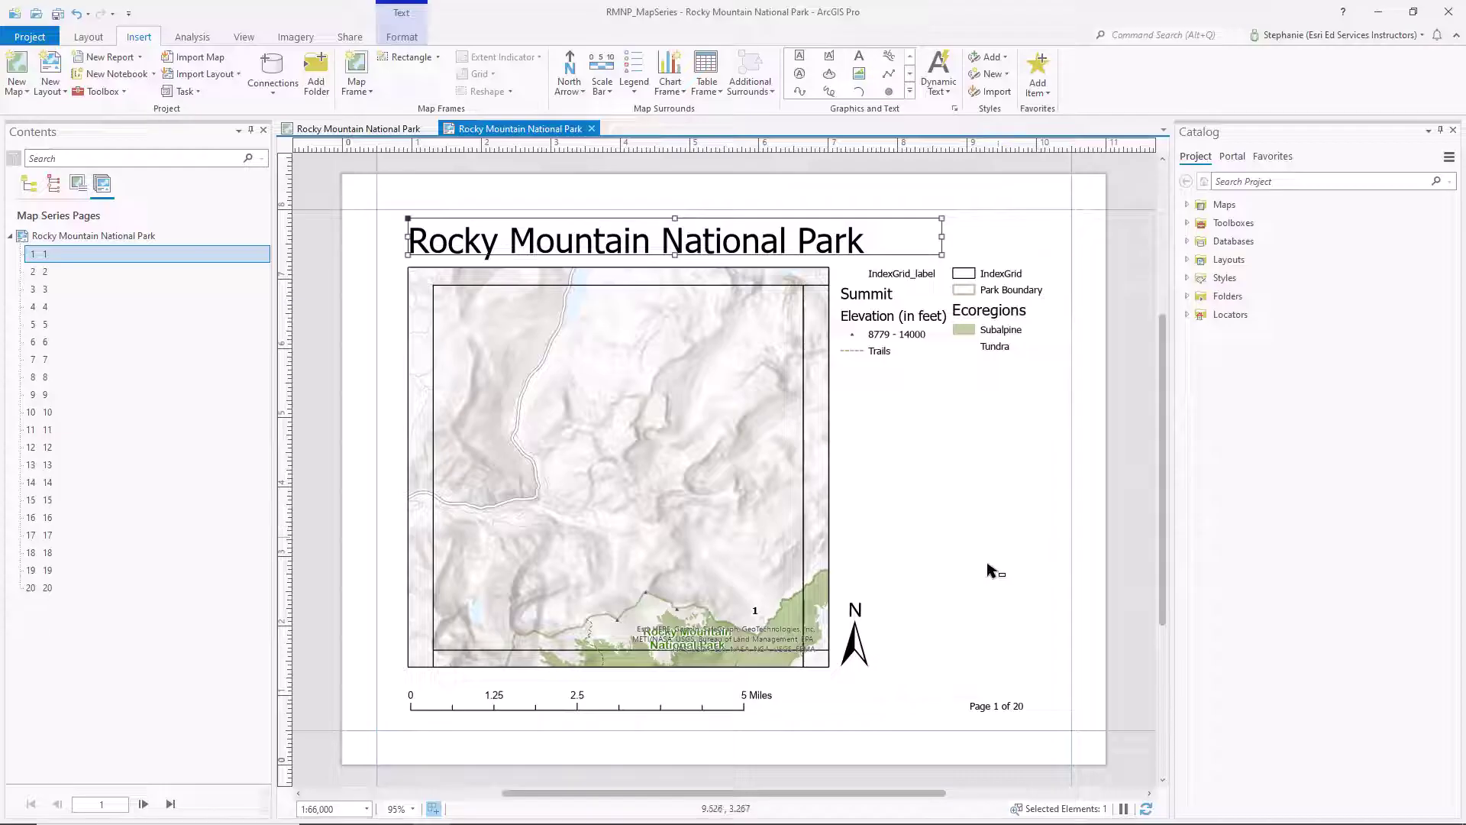
{"action": "left_click_drag", "start_coordinate": [908, 622], "coordinate": [1063, 668]}
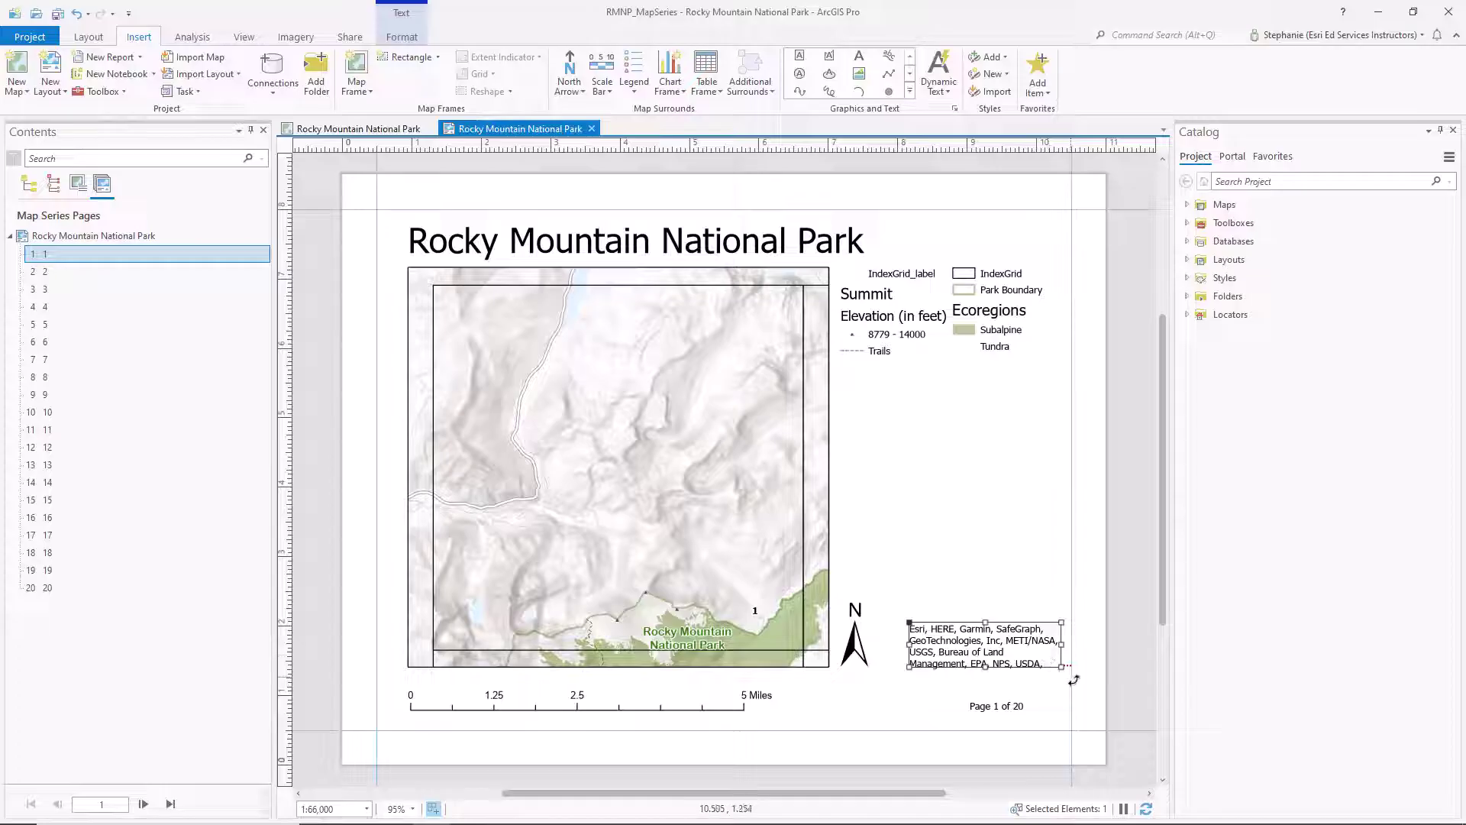
{"action": "left_click_drag", "start_coordinate": [1068, 669], "coordinate": [1064, 666]}
{"action": "left_click_drag", "start_coordinate": [985, 666], "coordinate": [989, 689]}
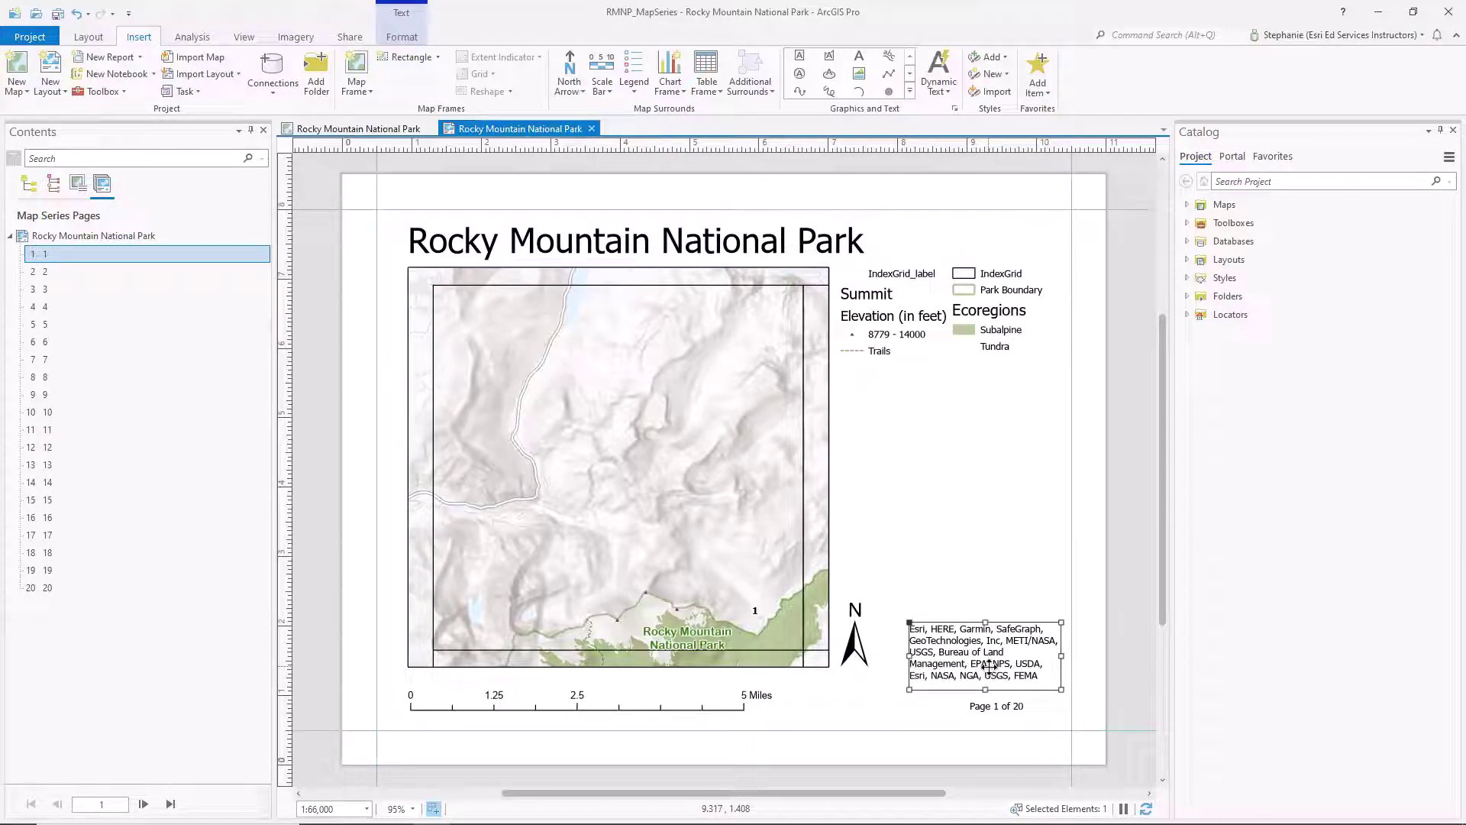
Step: Format the service layer credits text symbol with a smaller font size and a light gray color
{"action": "right_click", "coordinate": [985, 663]}
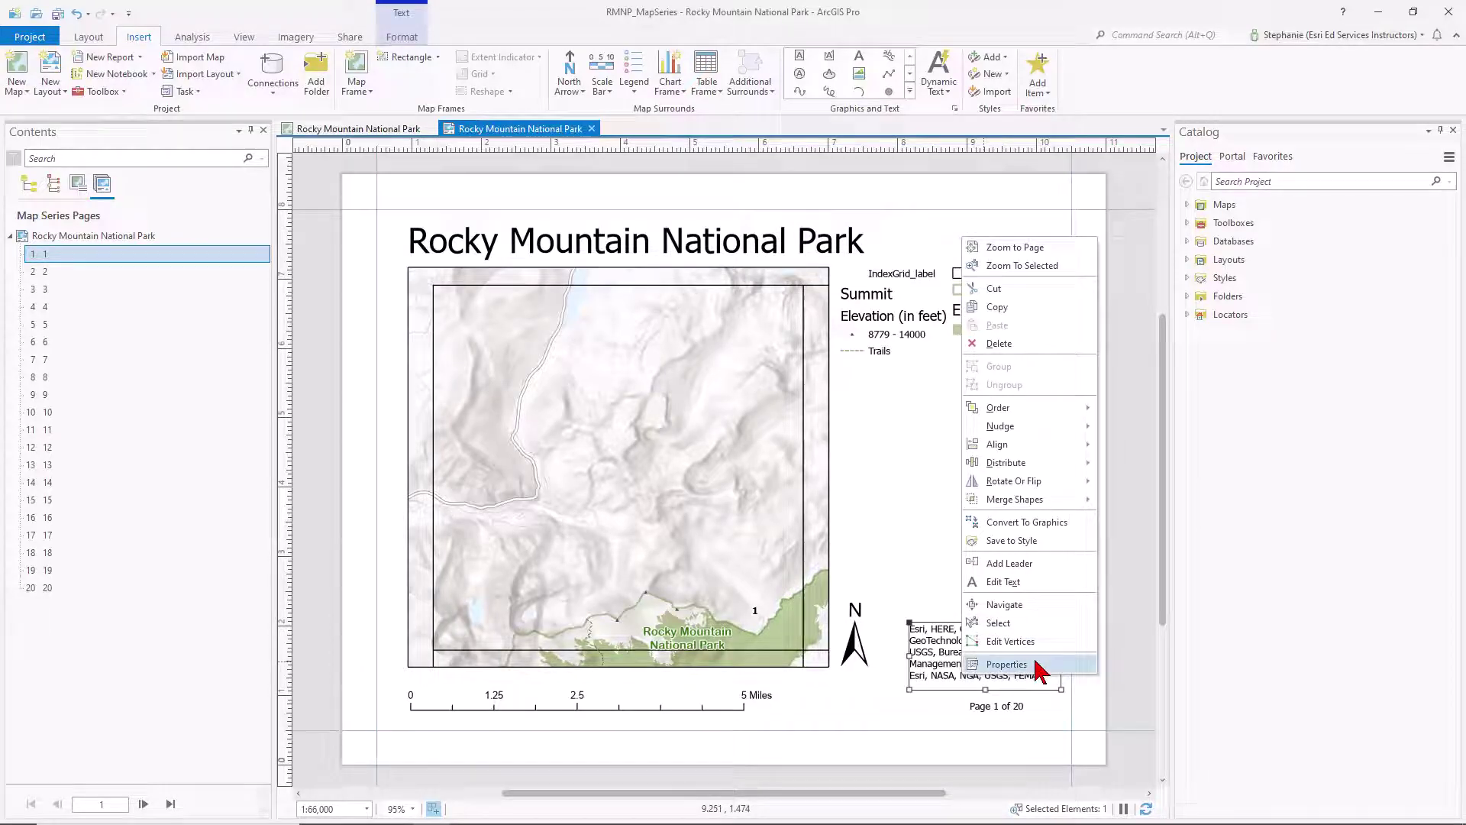
{"action": "left_click", "coordinate": [1040, 666]}
{"action": "left_click", "coordinate": [1250, 182]}
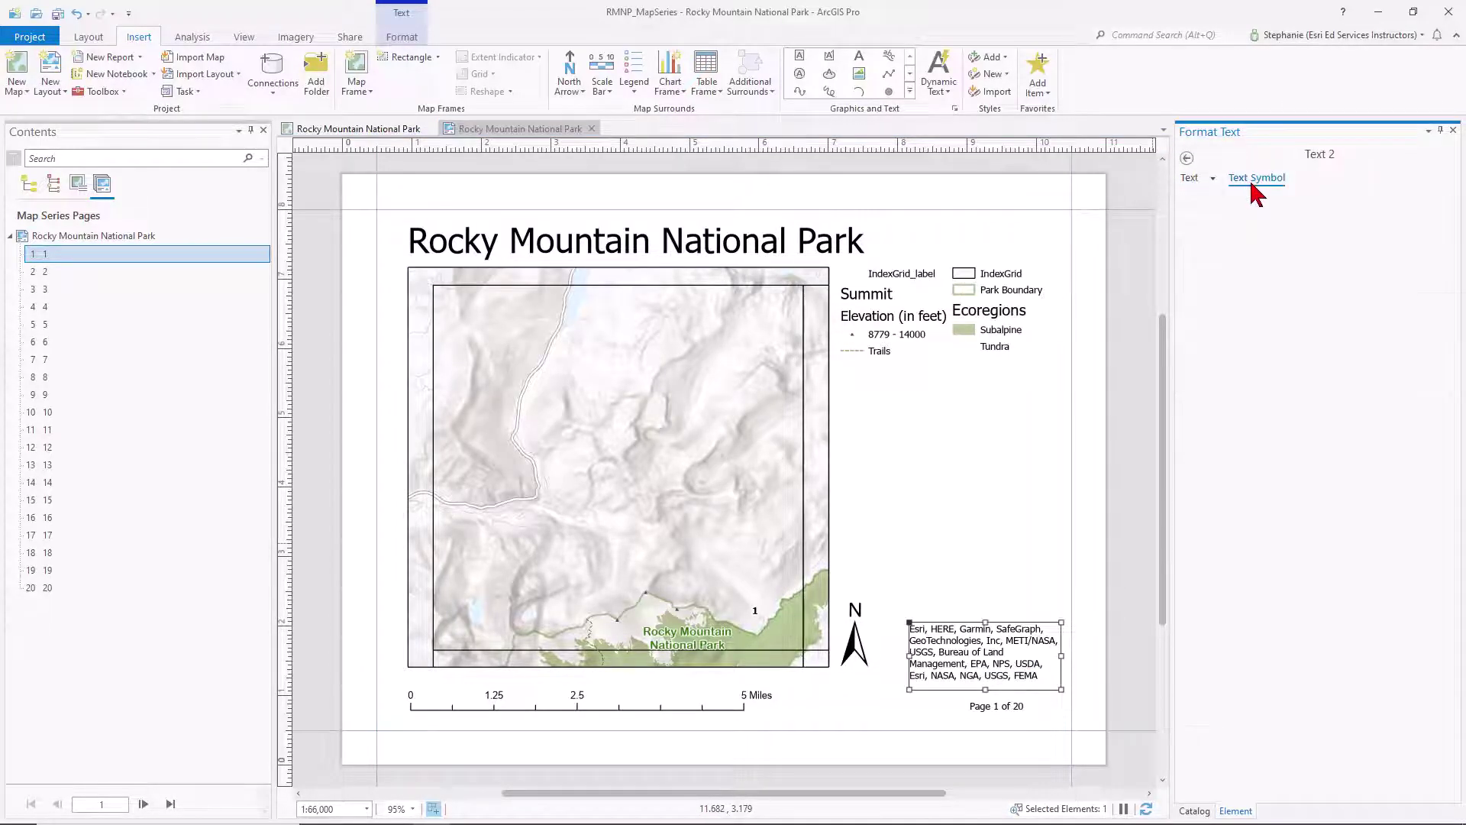
{"action": "left_click", "coordinate": [1449, 301]}
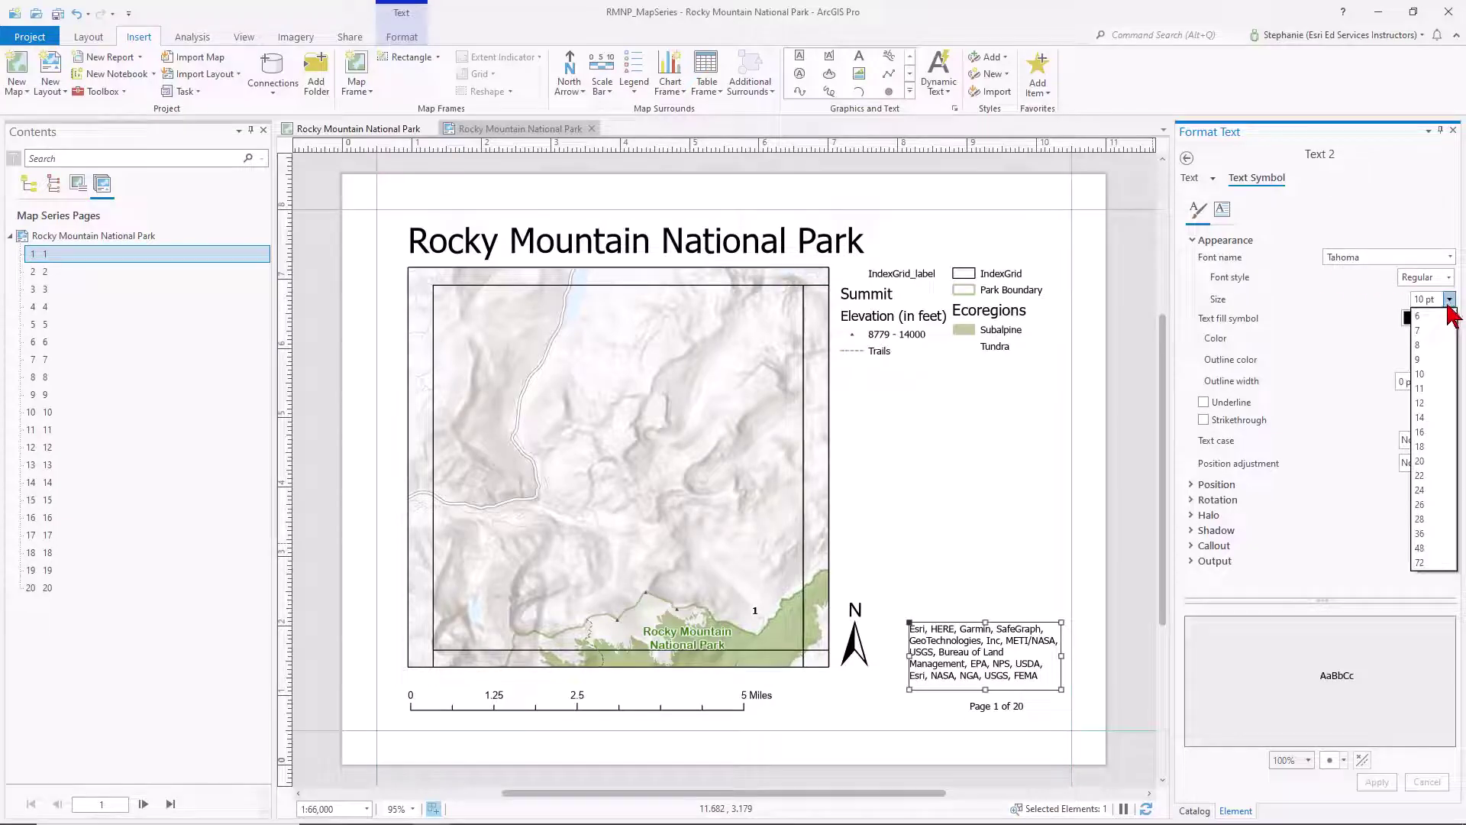
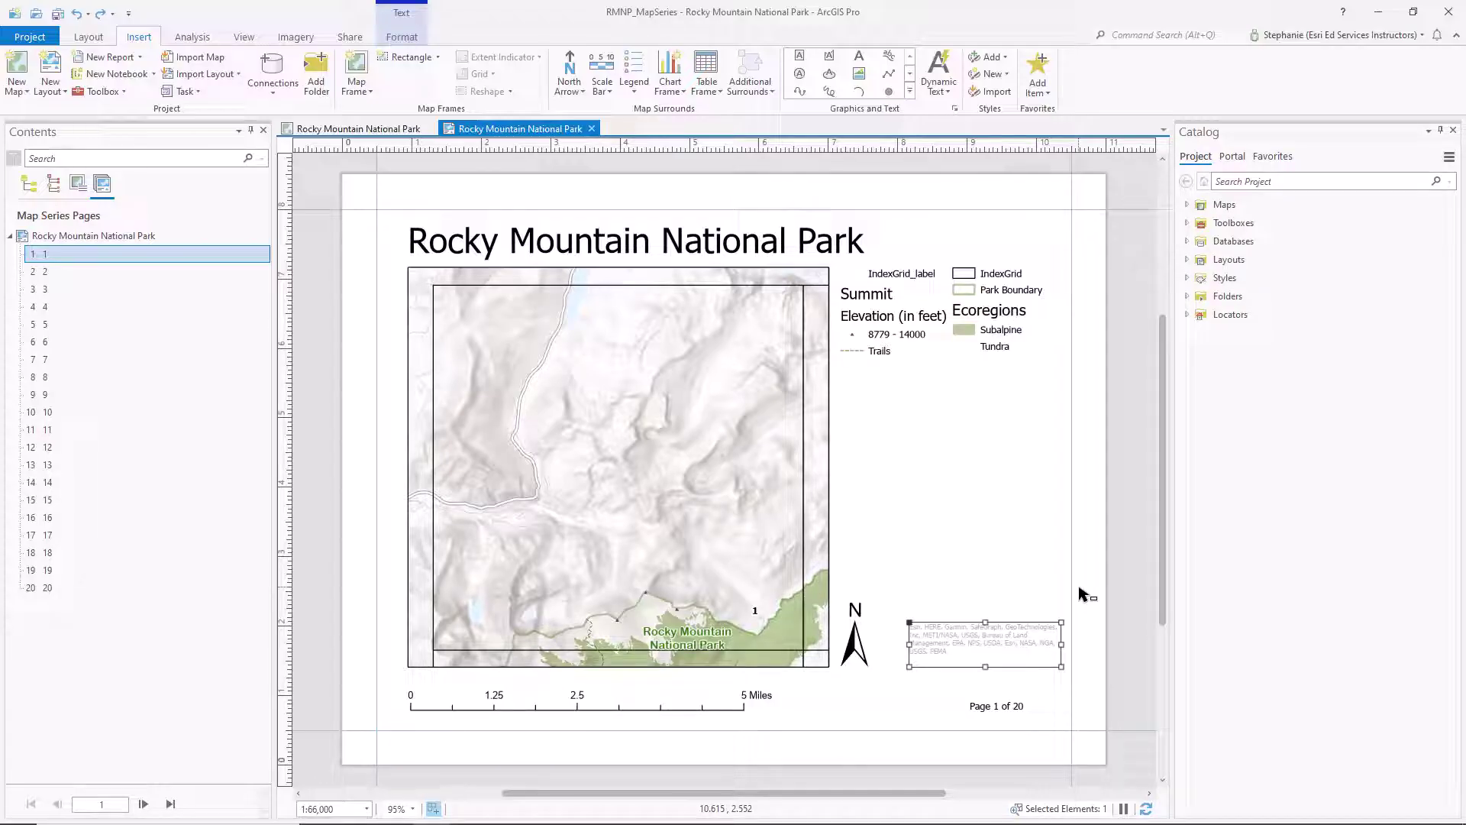
Step: Insert a map frame of the Rocky Mountain National Park Overview Map's Full Map extent between the legend and the credits
{"action": "left_click", "coordinate": [364, 88]}
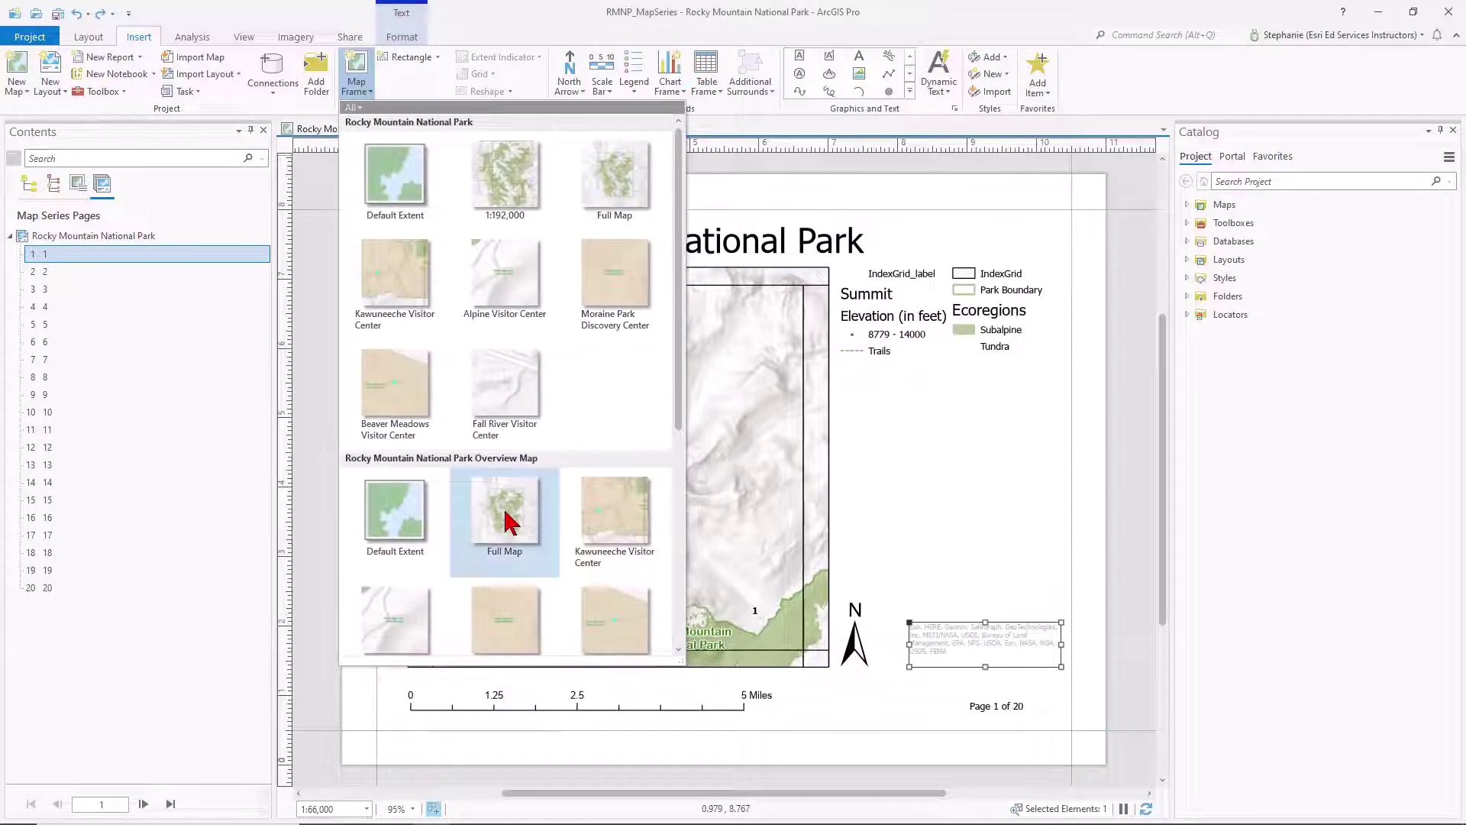
{"action": "left_click", "coordinate": [508, 510]}
{"action": "left_click_drag", "start_coordinate": [872, 398], "coordinate": [1064, 610]}
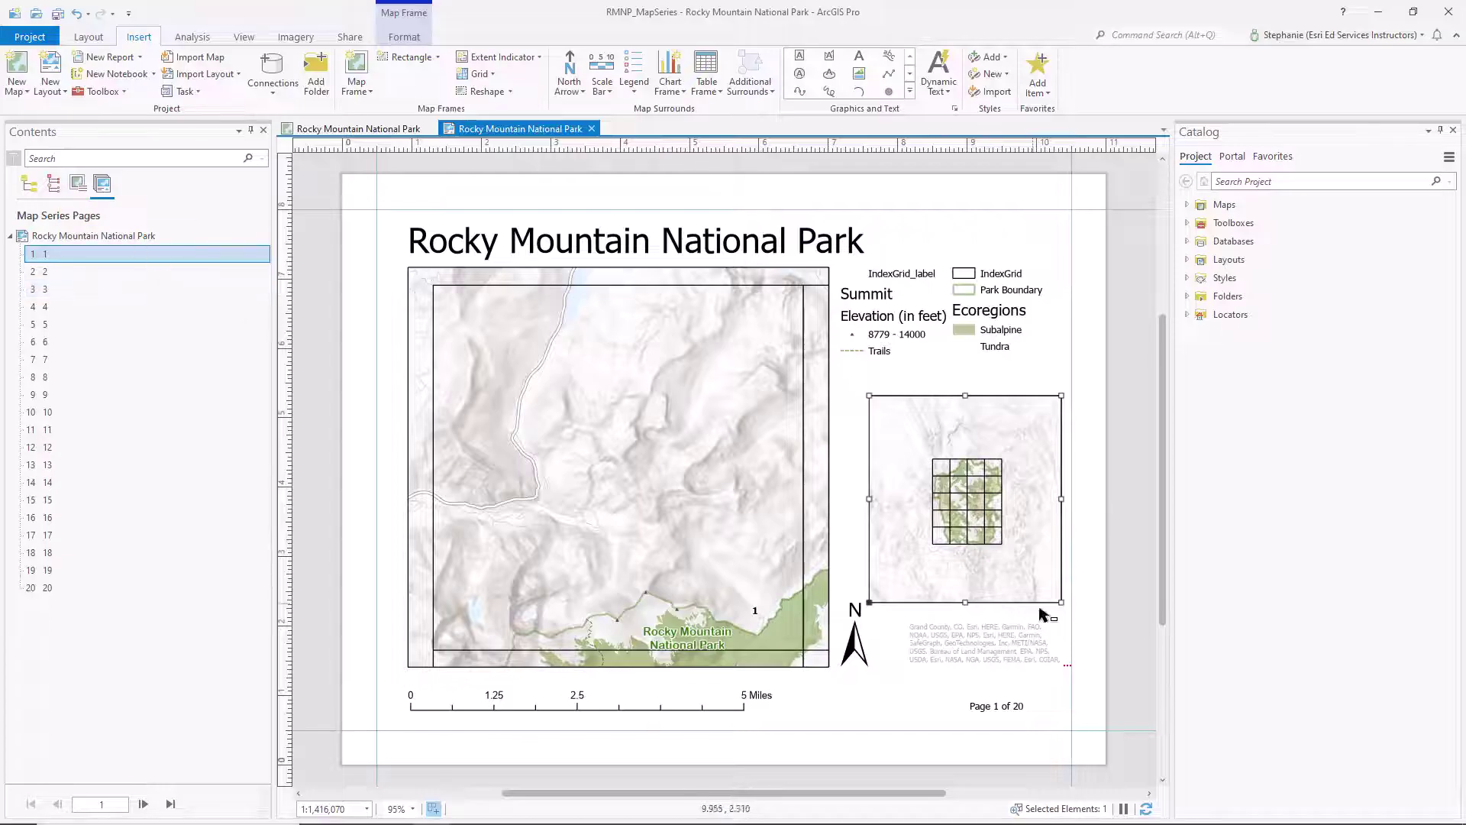
Step: Zoom the overview map frame to the extent of its IndexGrid layer
{"action": "left_click", "coordinate": [29, 184]}
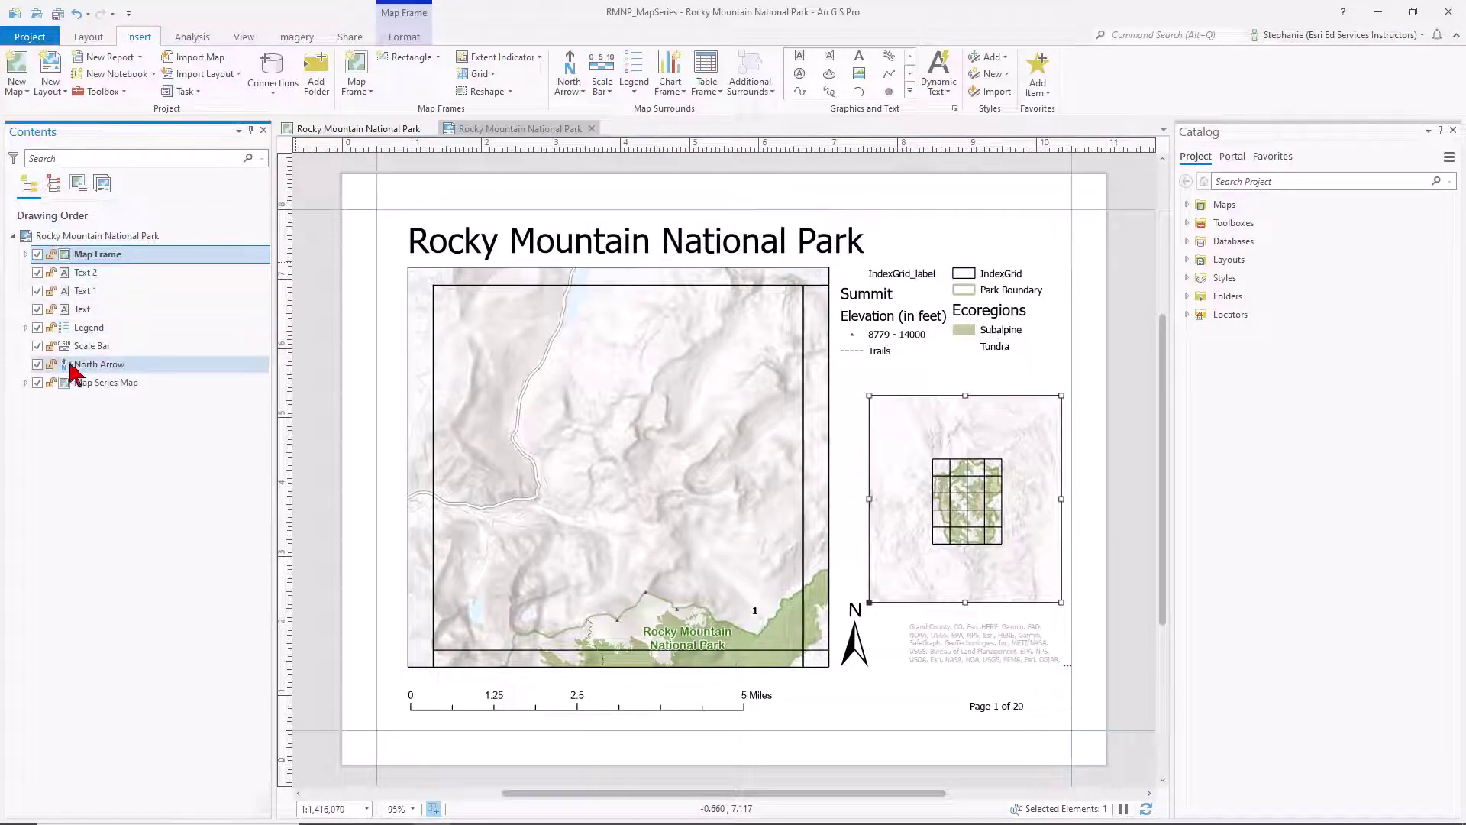
{"action": "left_click", "coordinate": [26, 254]}
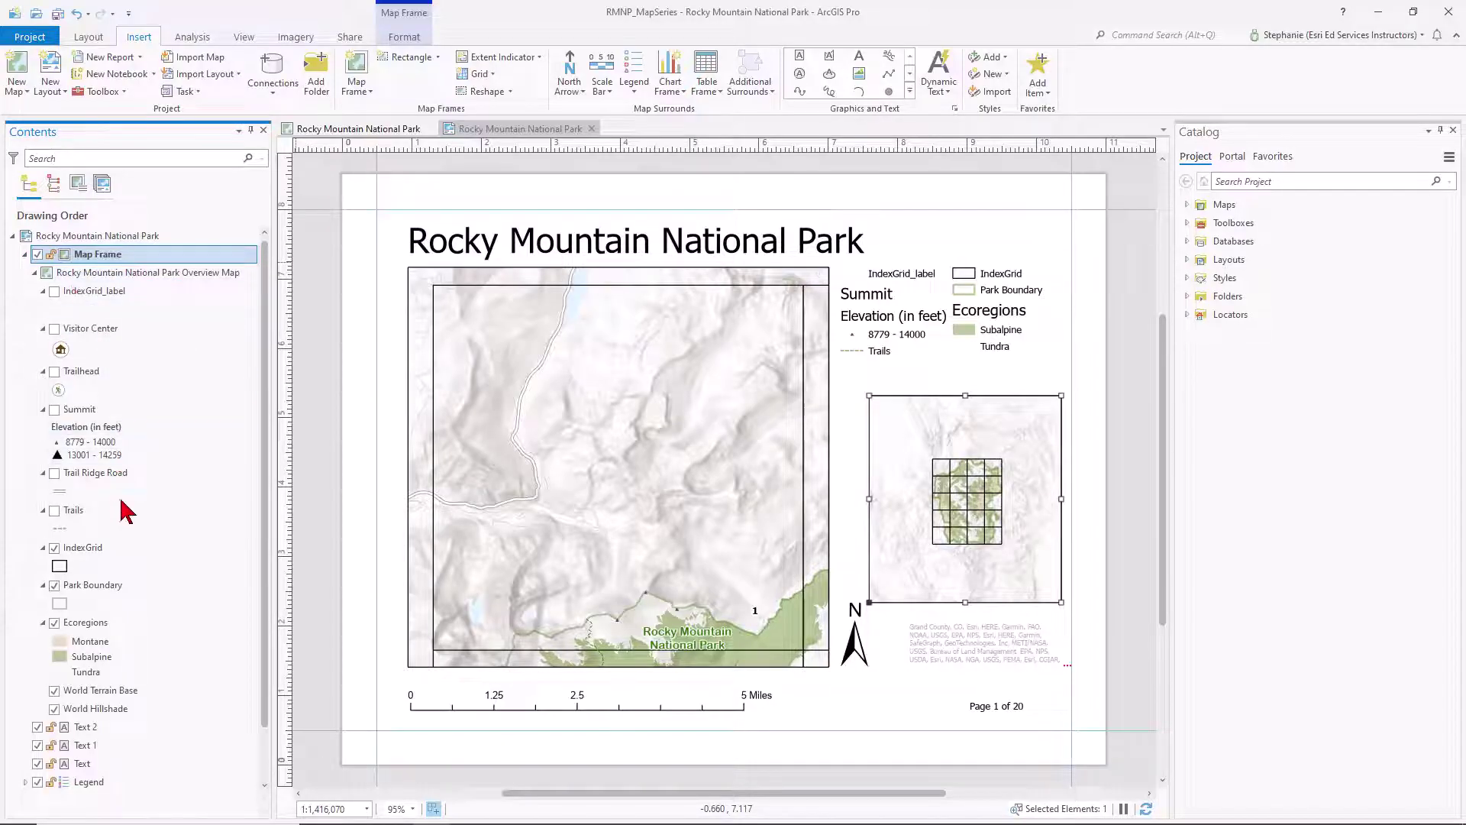
{"action": "right_click", "coordinate": [84, 549]}
{"action": "left_click", "coordinate": [146, 256]}
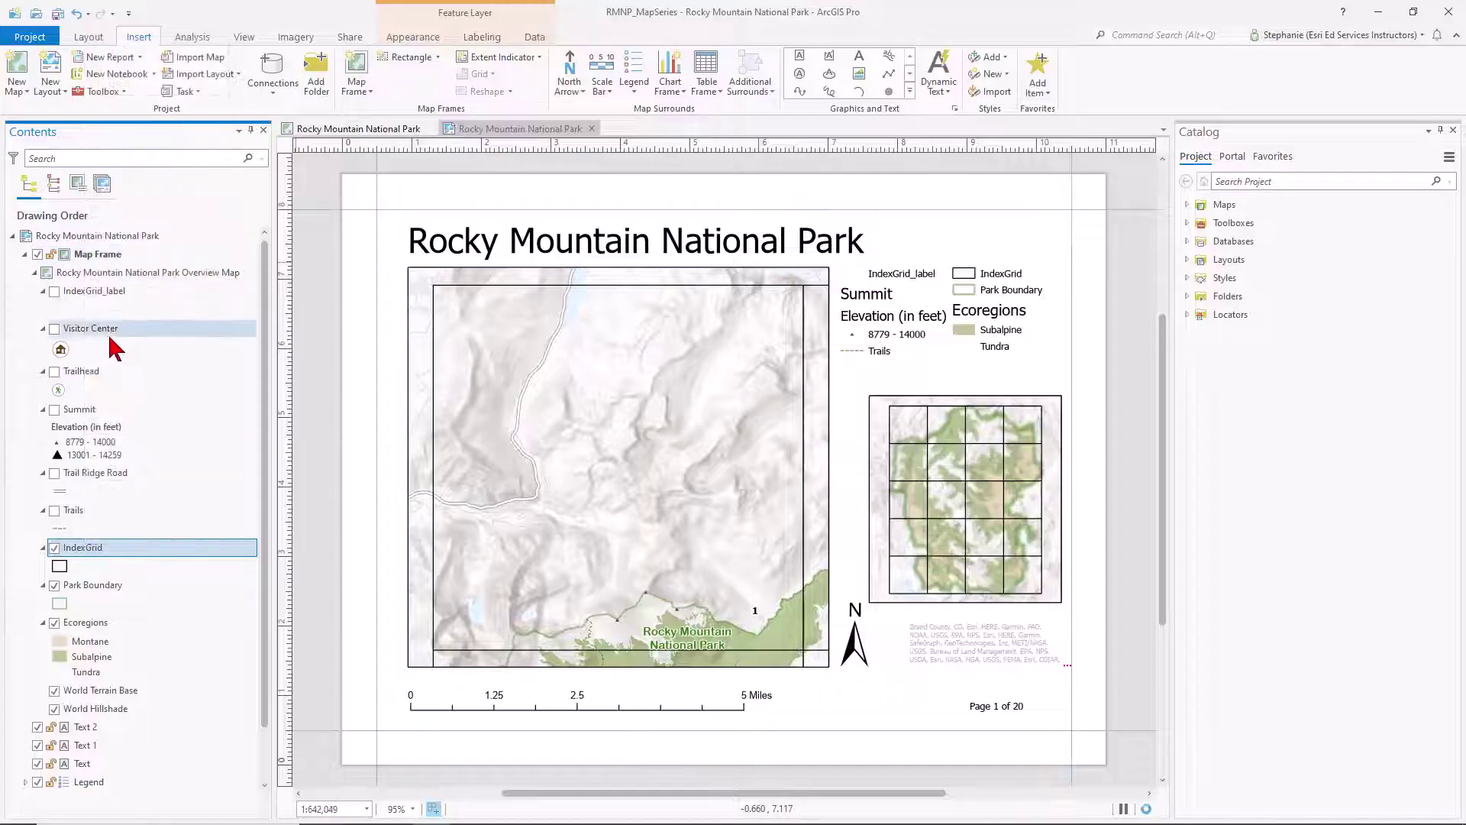
{"action": "left_click", "coordinate": [26, 255]}
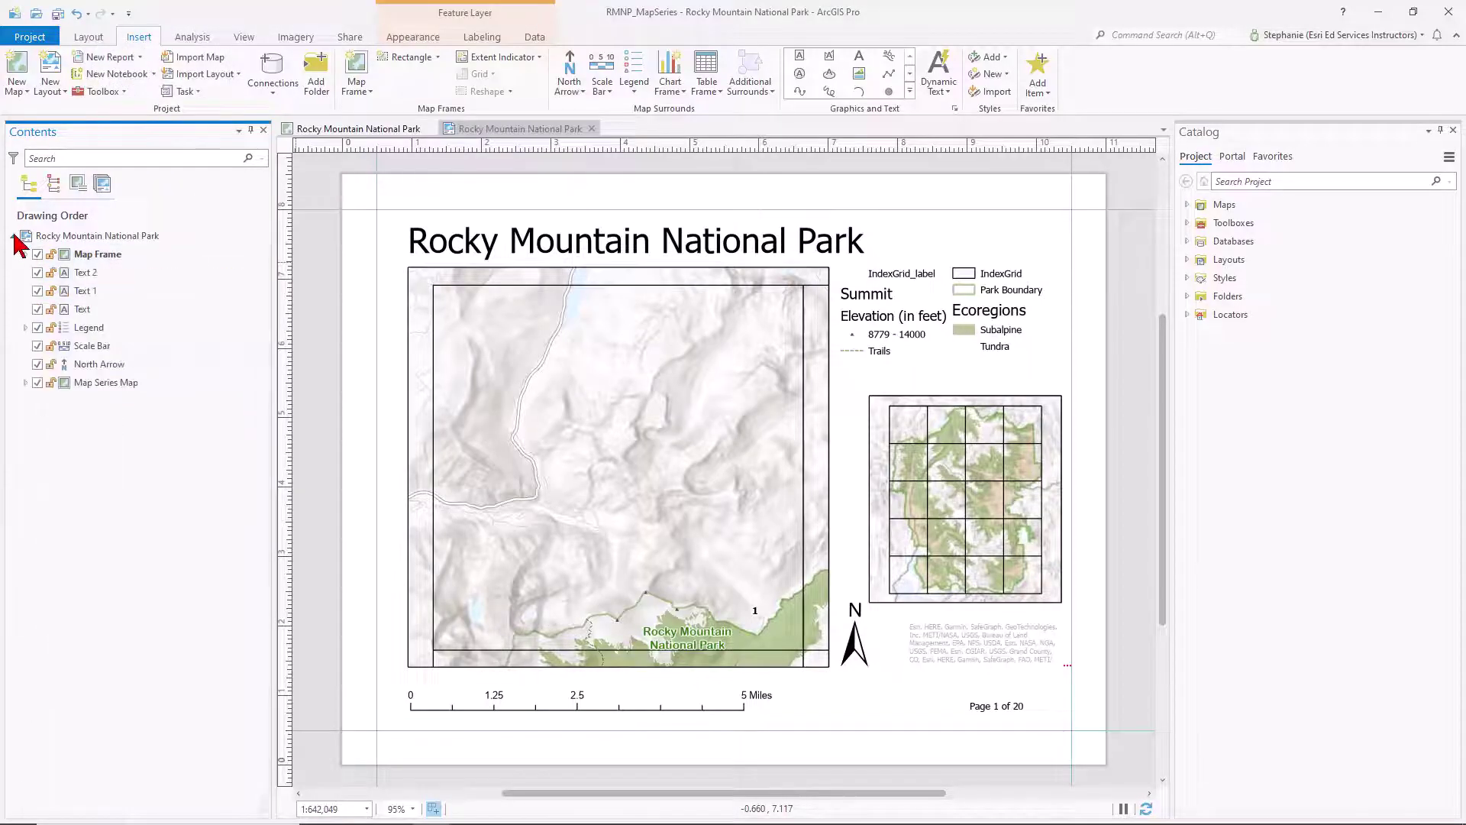
Step: Go back to the map series page list and extend the service layer credits box downward to fit the longer text
{"action": "left_click", "coordinate": [102, 184]}
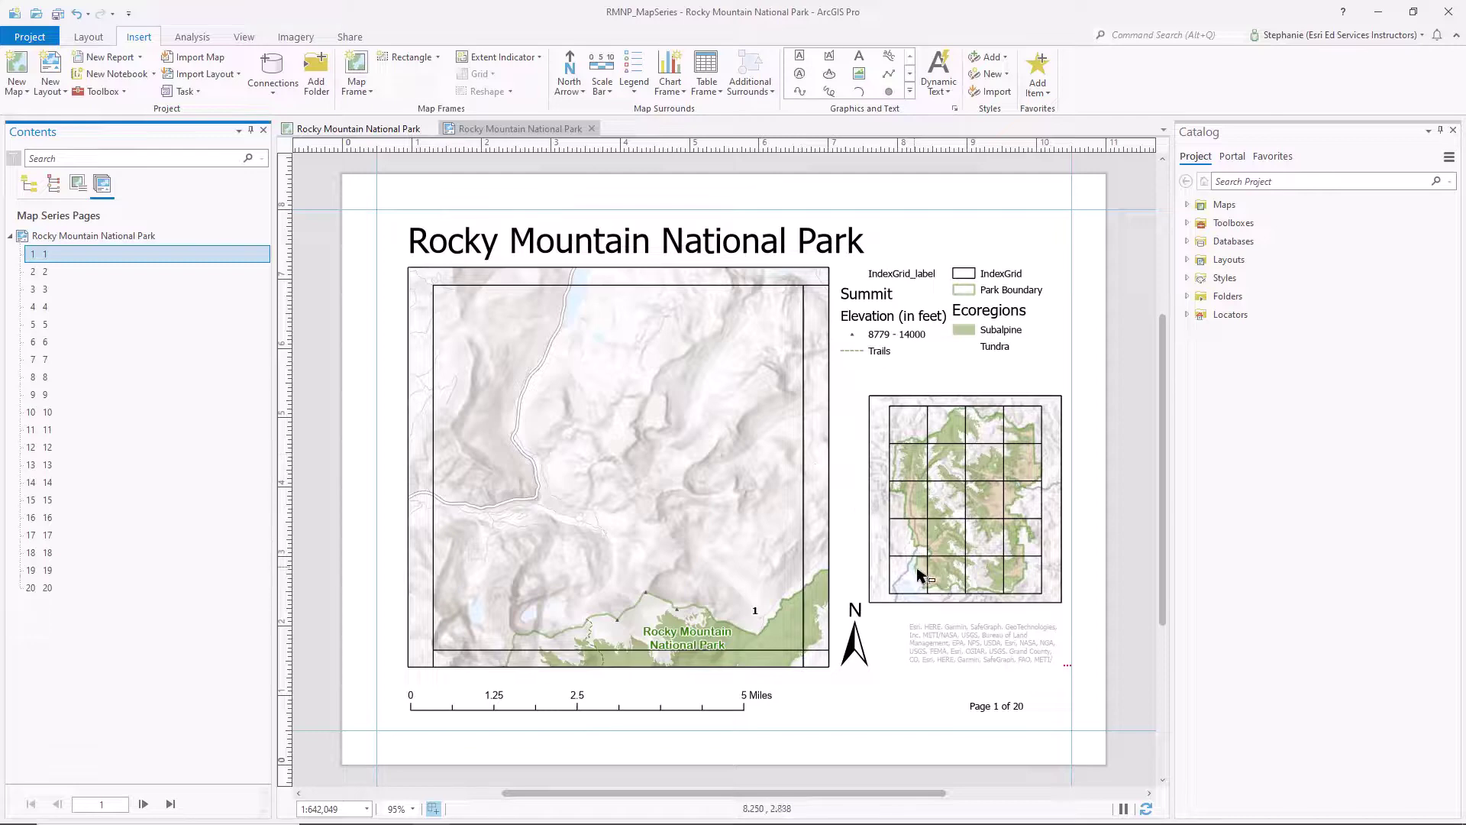
{"action": "left_click", "coordinate": [997, 657]}
{"action": "left_click_drag", "start_coordinate": [985, 665], "coordinate": [987, 685]}
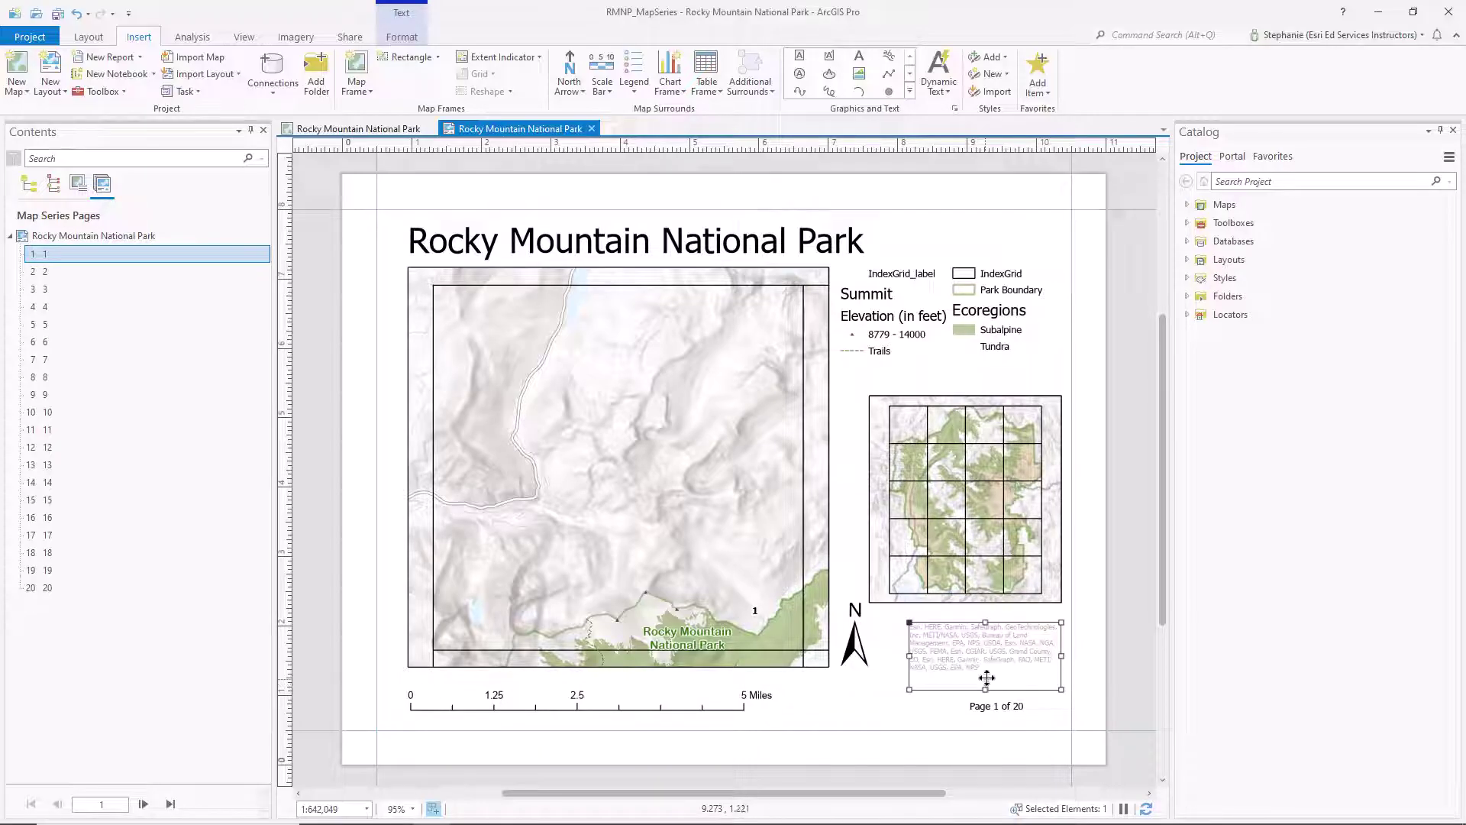
Step: Add an extent indicator for the Map Series Map to the overview map frame
{"action": "left_click", "coordinate": [985, 590]}
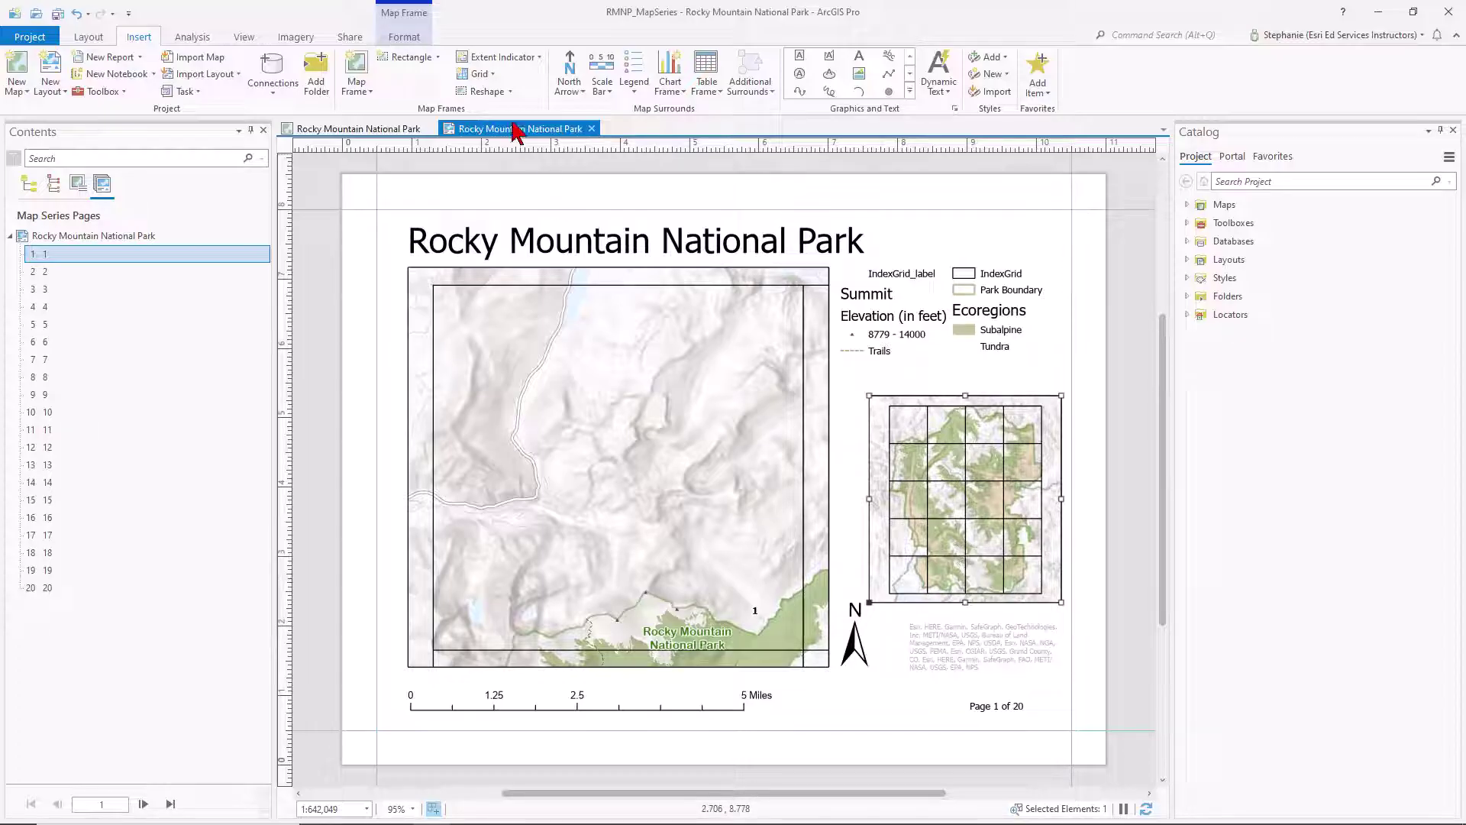
{"action": "left_click", "coordinate": [497, 60]}
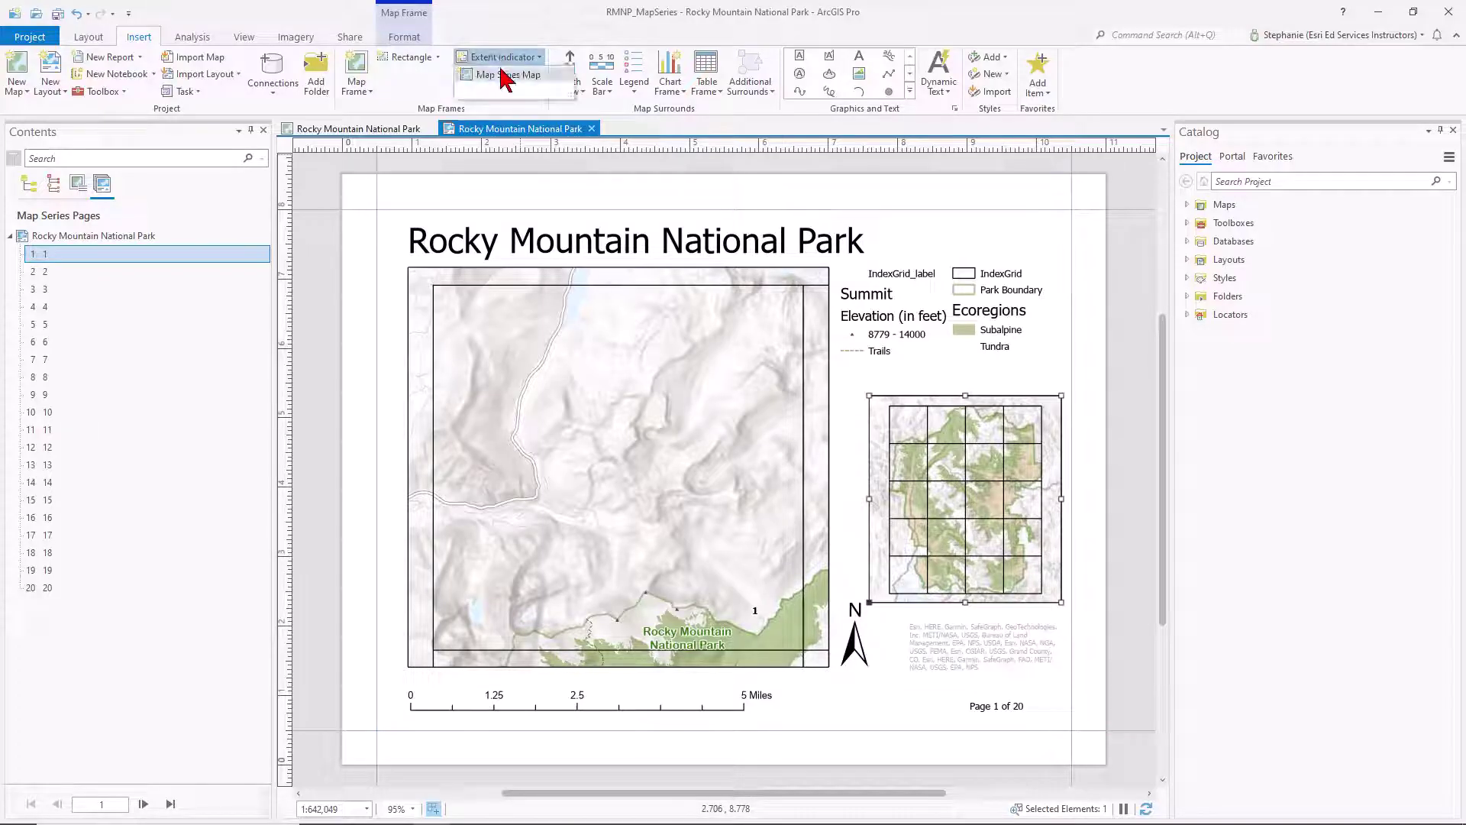
{"action": "left_click", "coordinate": [506, 84]}
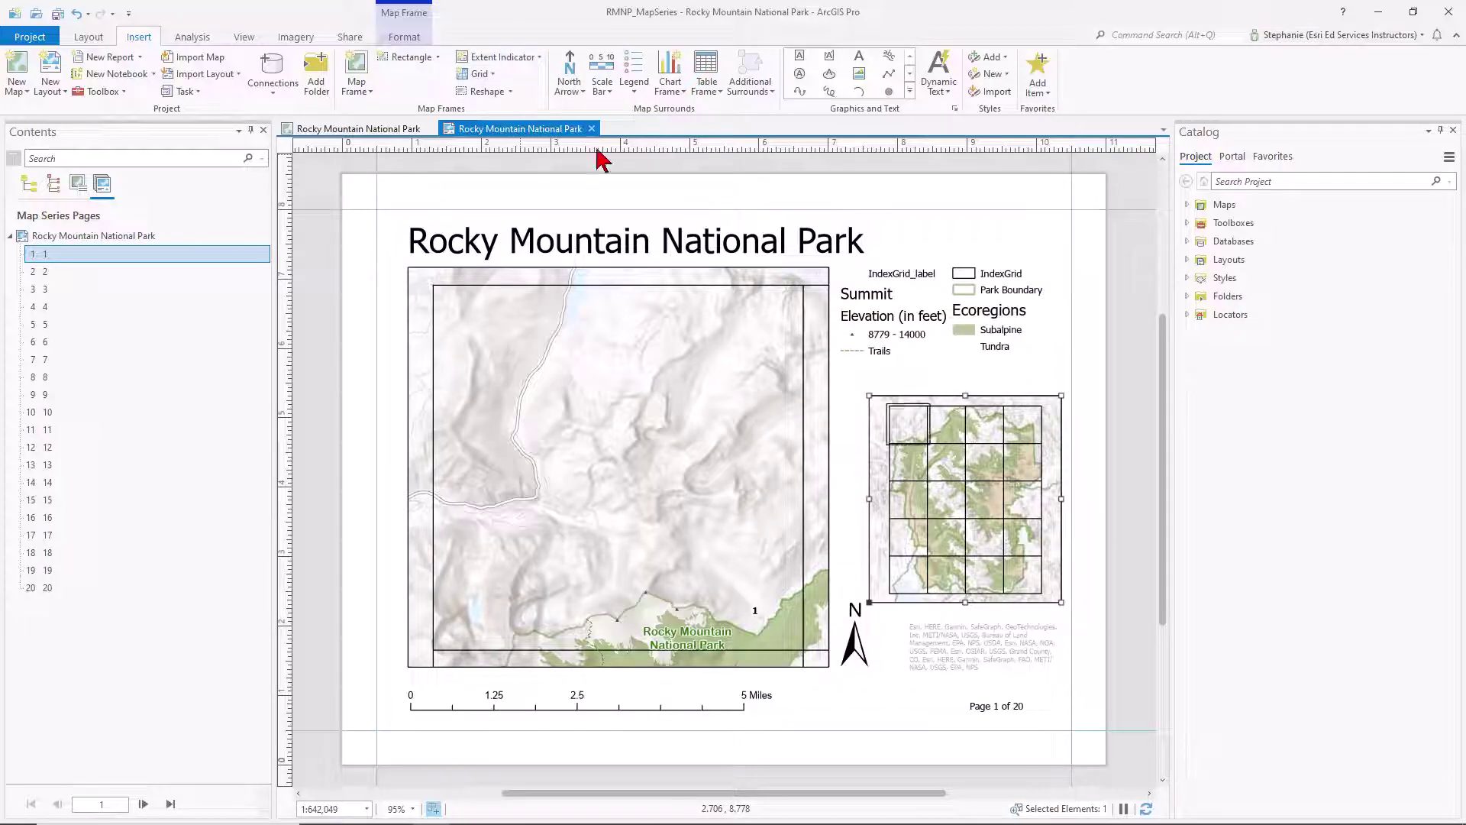
Step: Format the overview's extent indicator symbol with a magenta outline 3 pt wide and apply the change
{"action": "left_click", "coordinate": [28, 189]}
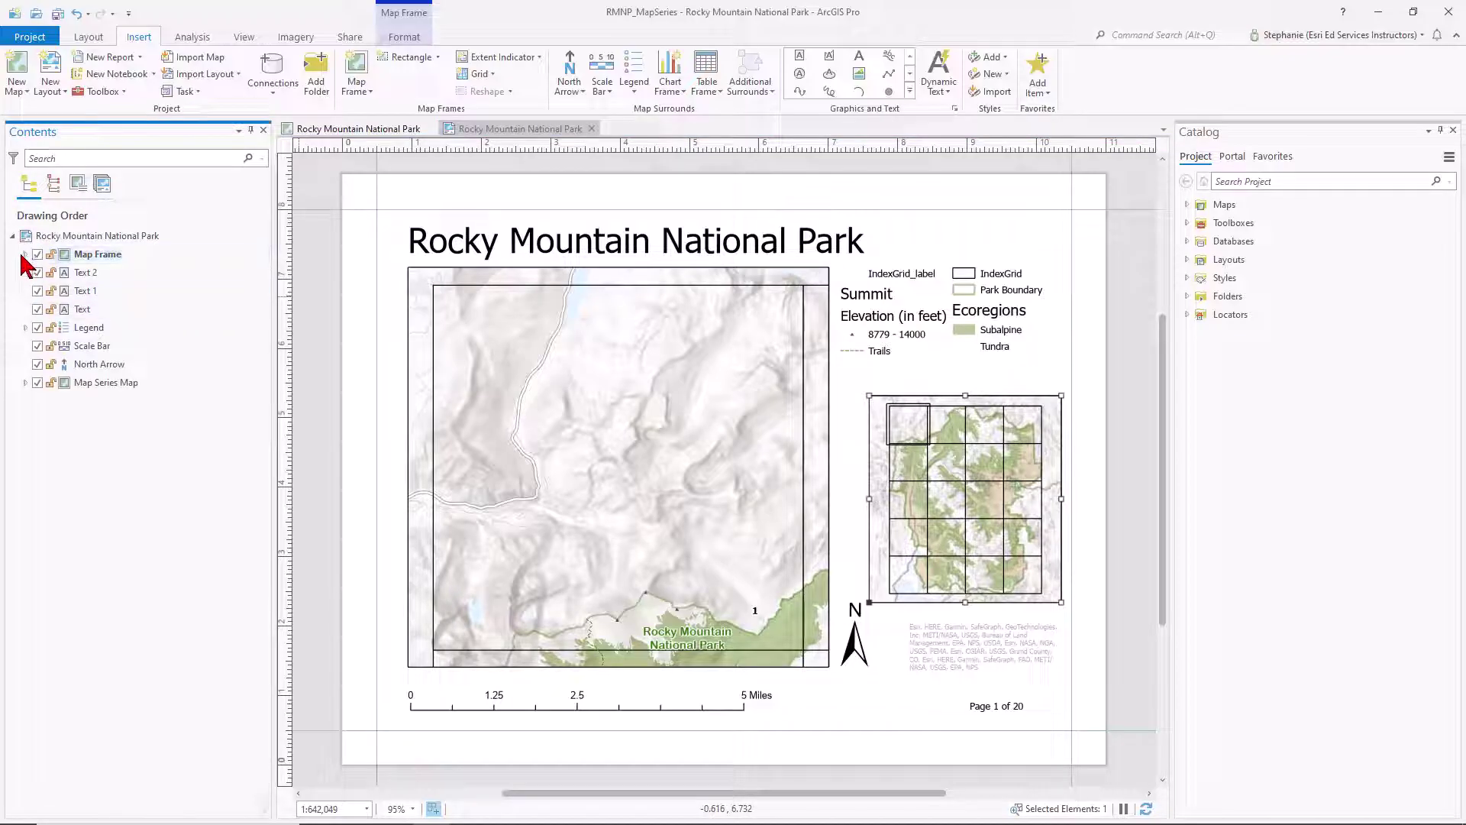
{"action": "left_click", "coordinate": [25, 255]}
{"action": "right_click", "coordinate": [107, 291]}
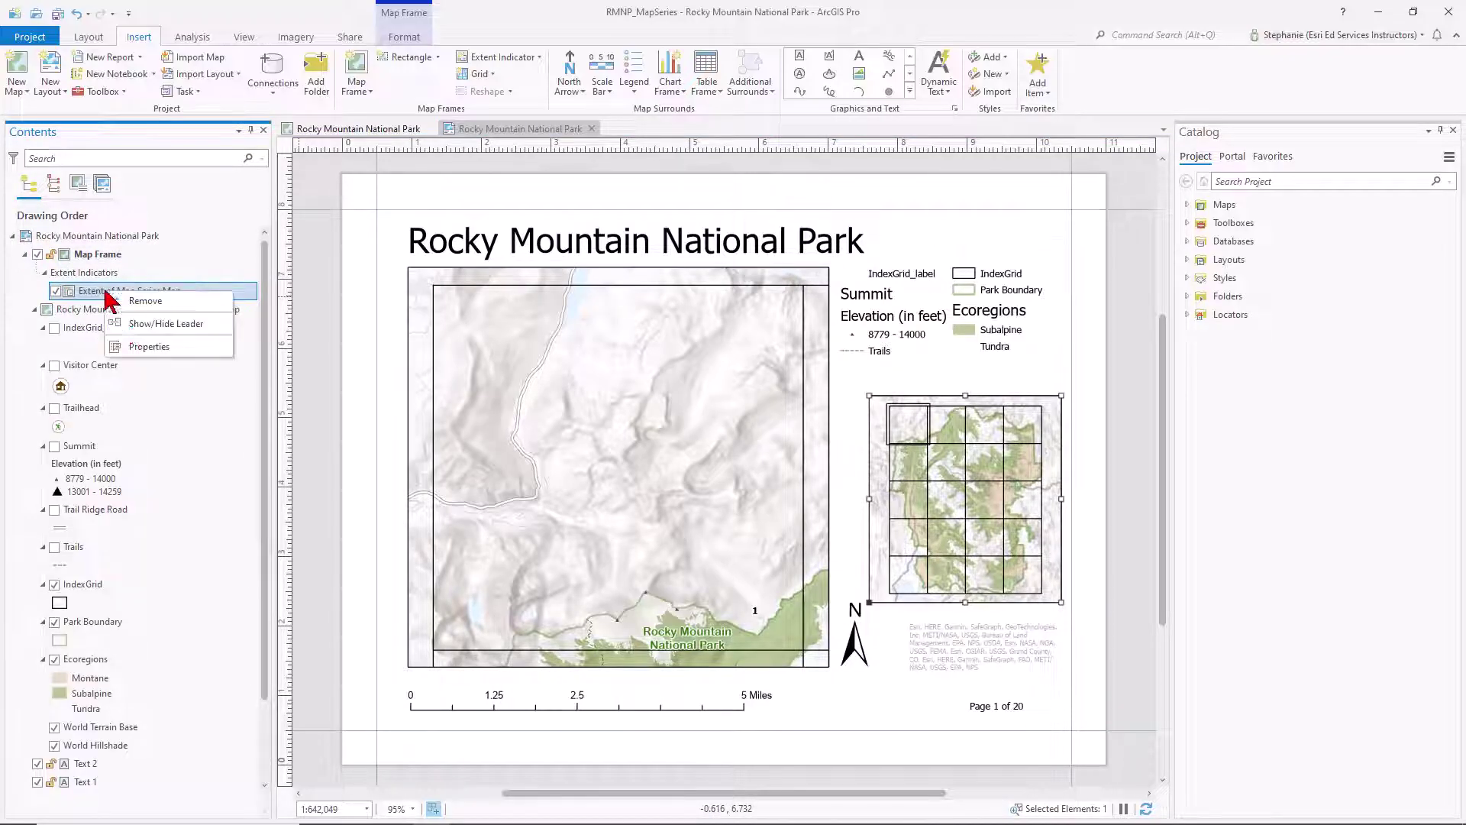
{"action": "left_click", "coordinate": [150, 348]}
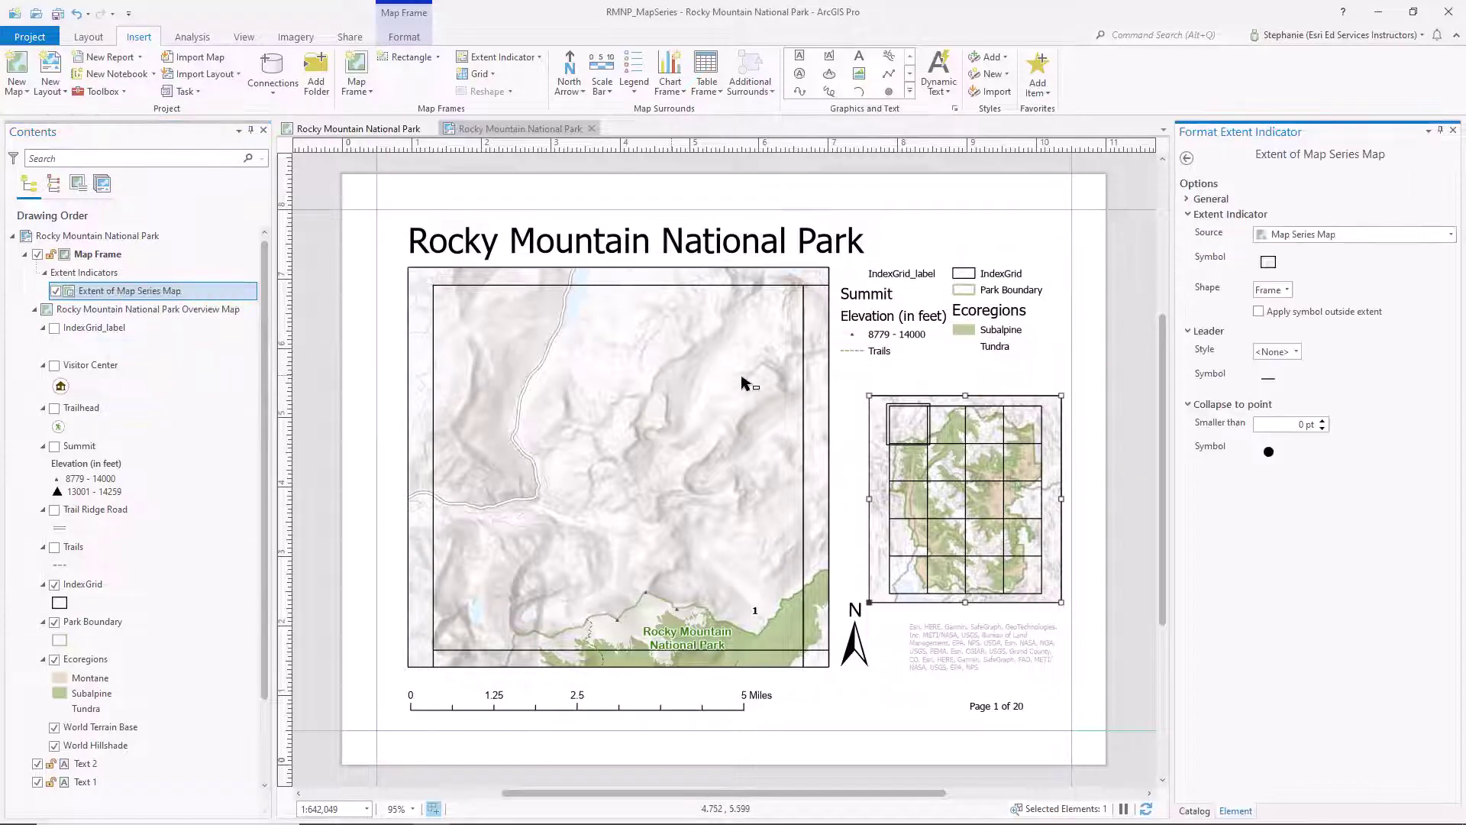
{"action": "left_click", "coordinate": [1268, 263]}
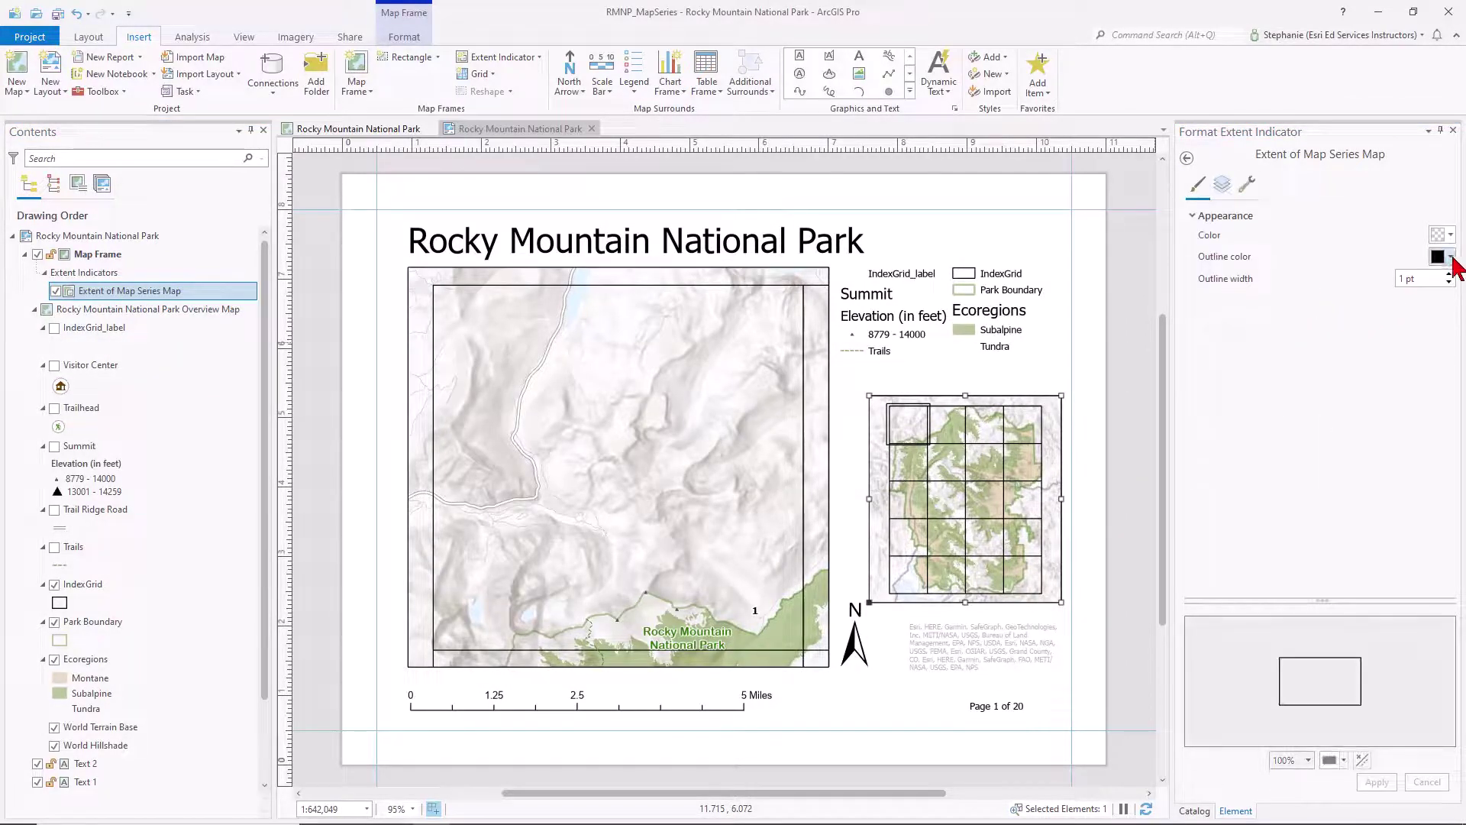
{"action": "left_click", "coordinate": [1453, 258]}
{"action": "left_click", "coordinate": [1430, 382]}
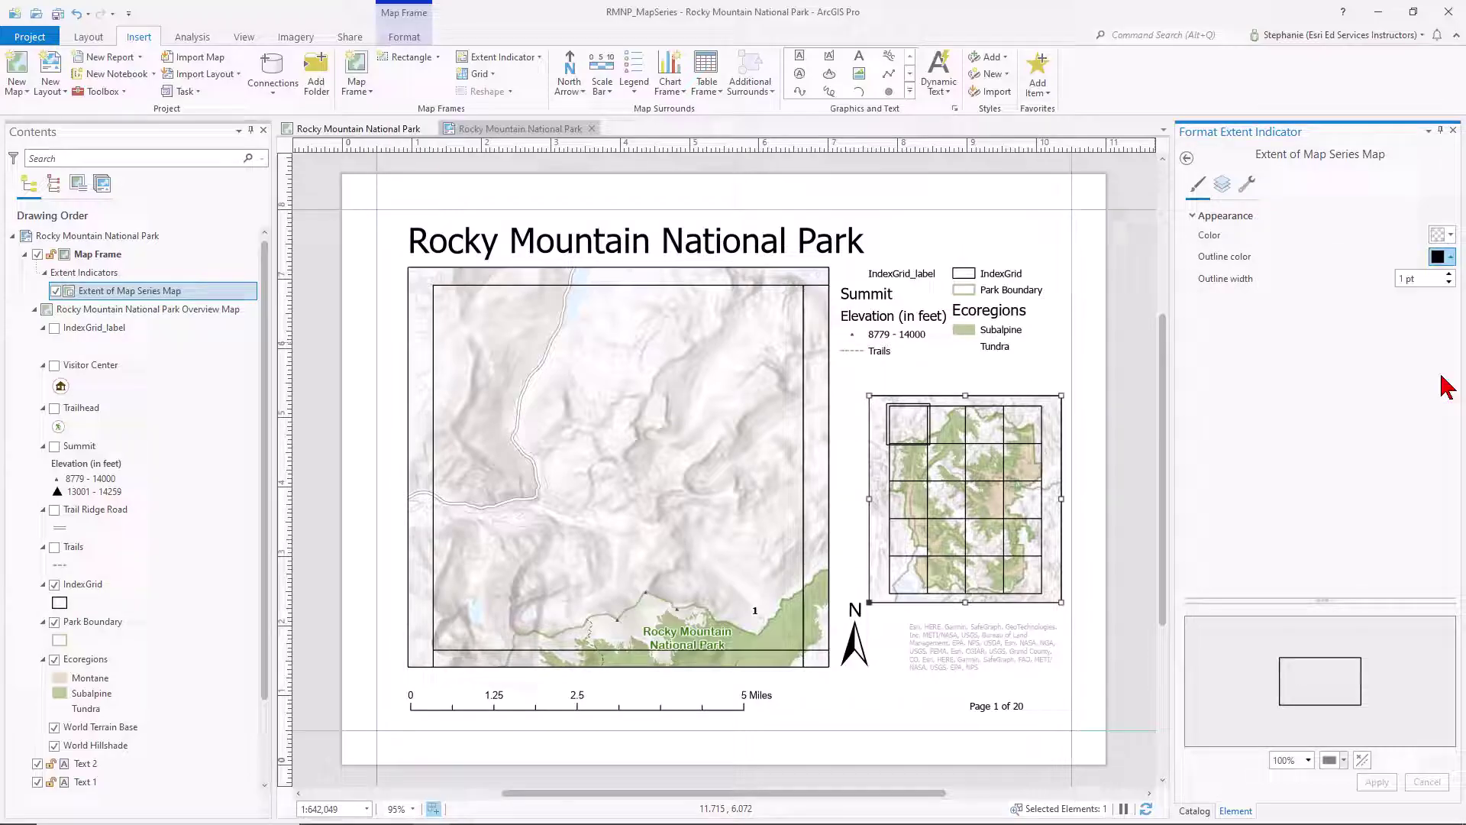
{"action": "left_click", "coordinate": [1449, 273]}
{"action": "left_click", "coordinate": [1449, 273]}
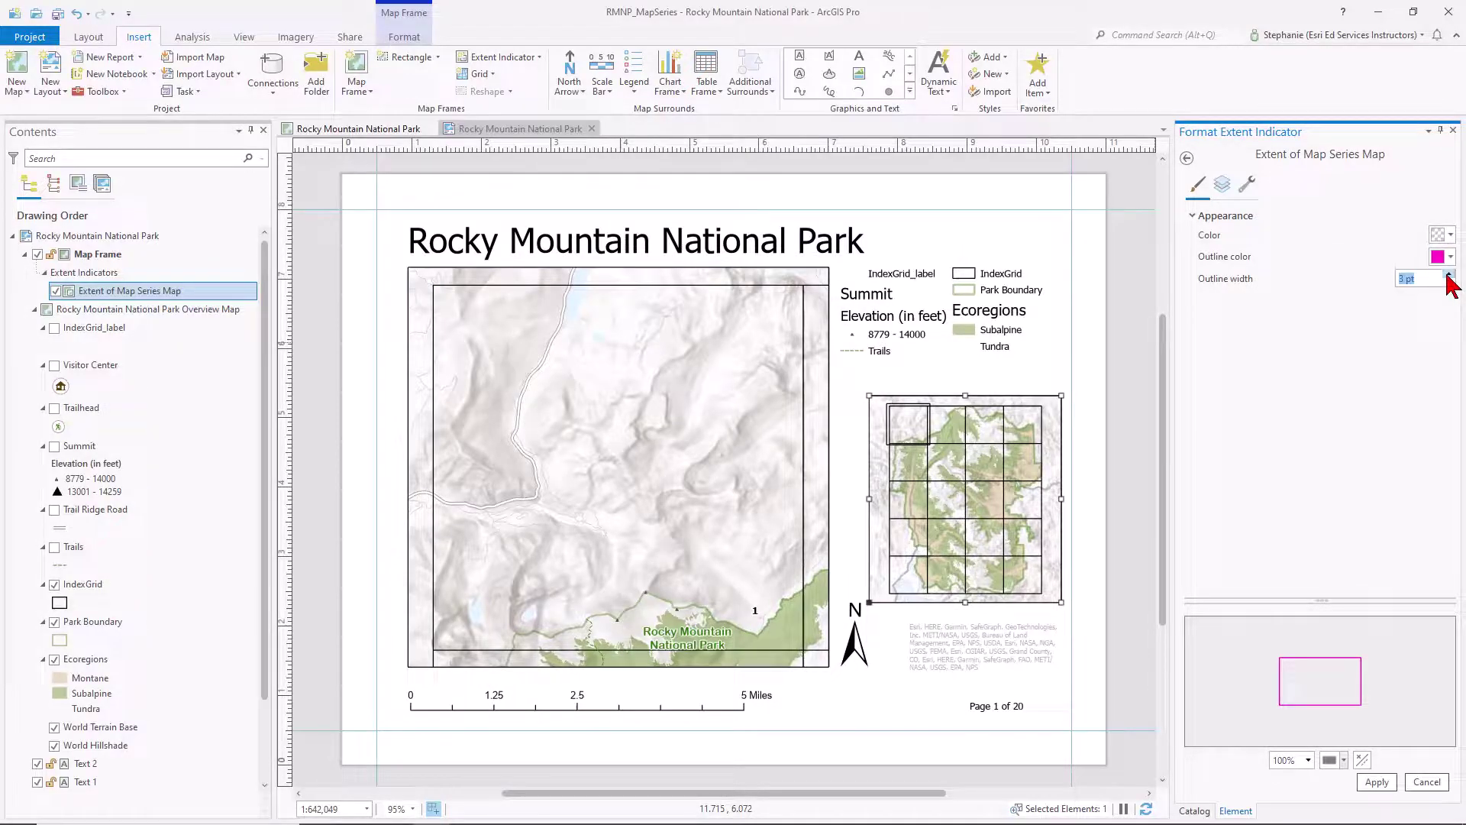
{"action": "left_click", "coordinate": [1377, 782]}
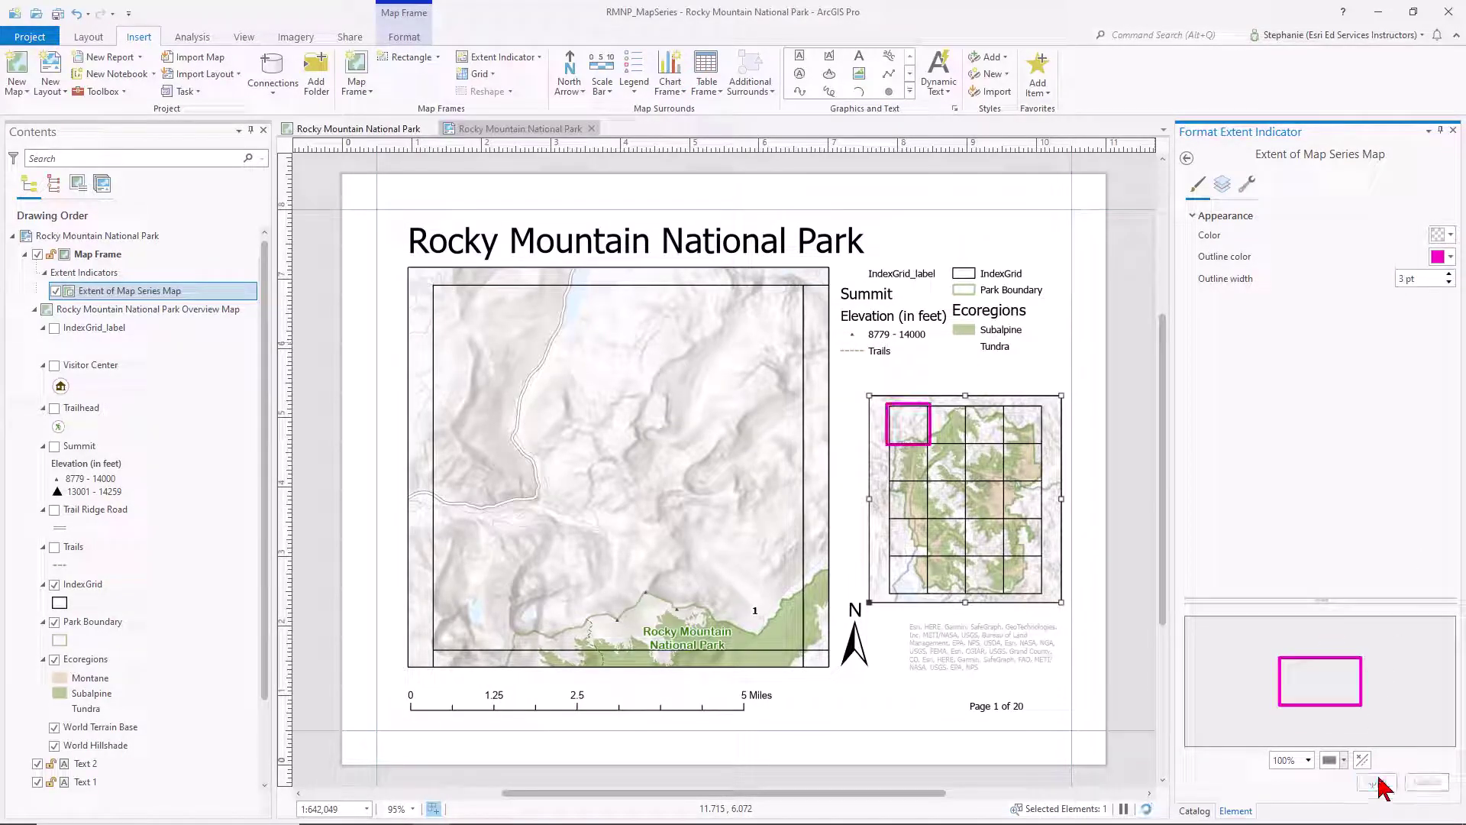
{"action": "left_click", "coordinate": [1453, 131]}
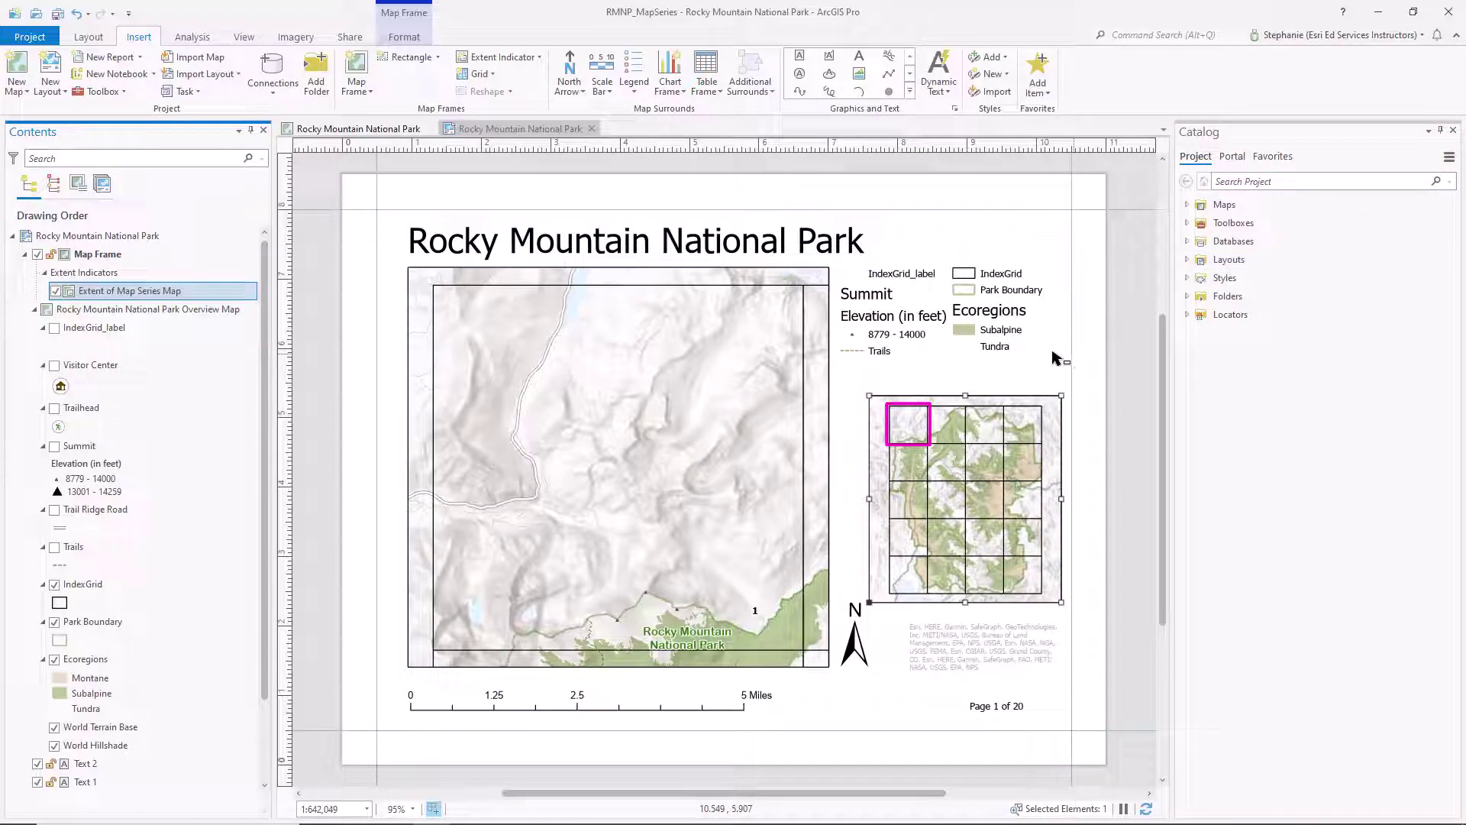
Step: Browse map series pages 8, 13 and 17 to check how the extent indicator, legend and page number update
{"action": "left_click", "coordinate": [103, 183]}
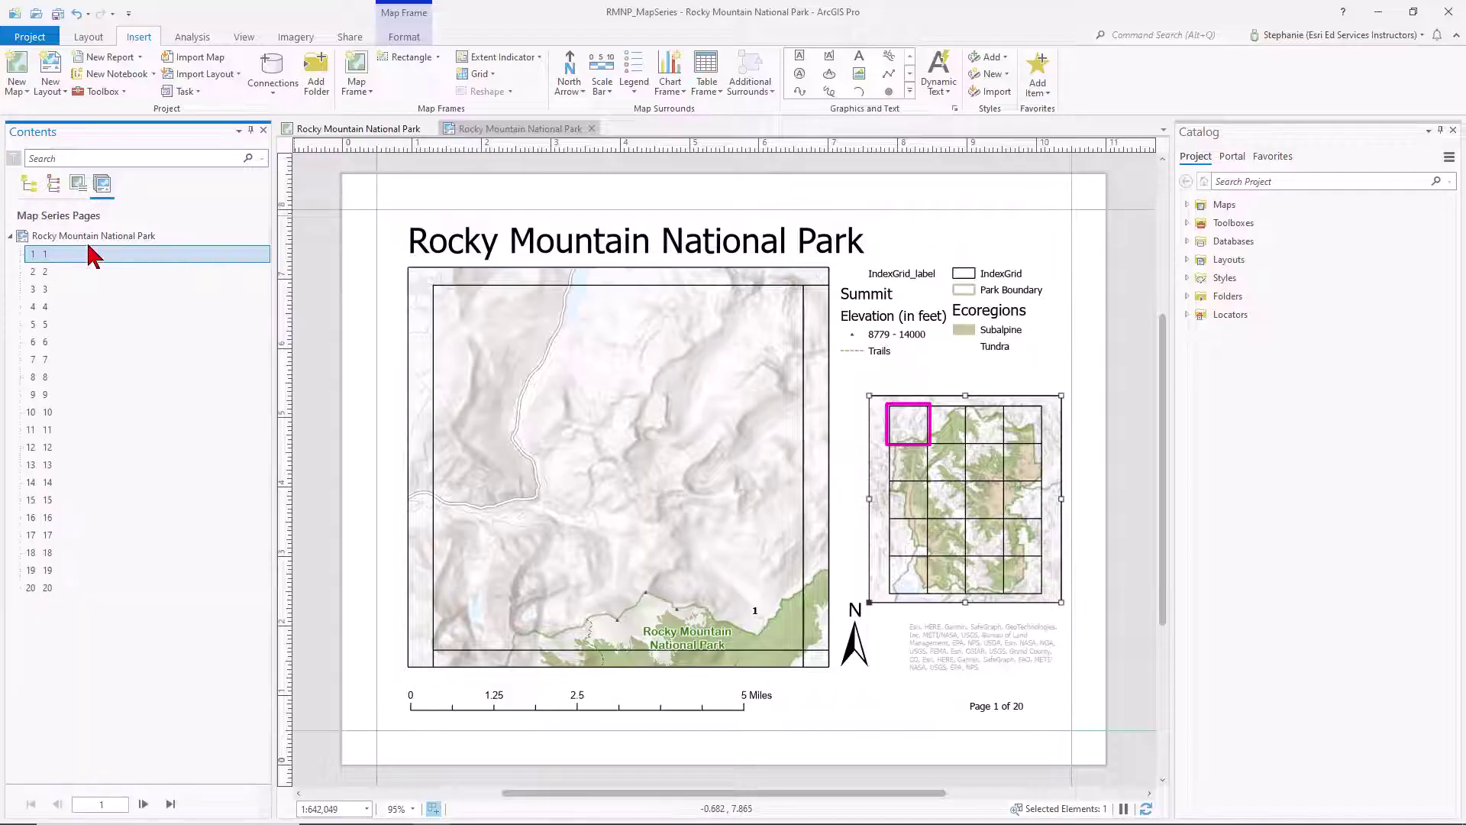
{"action": "left_click", "coordinate": [55, 382]}
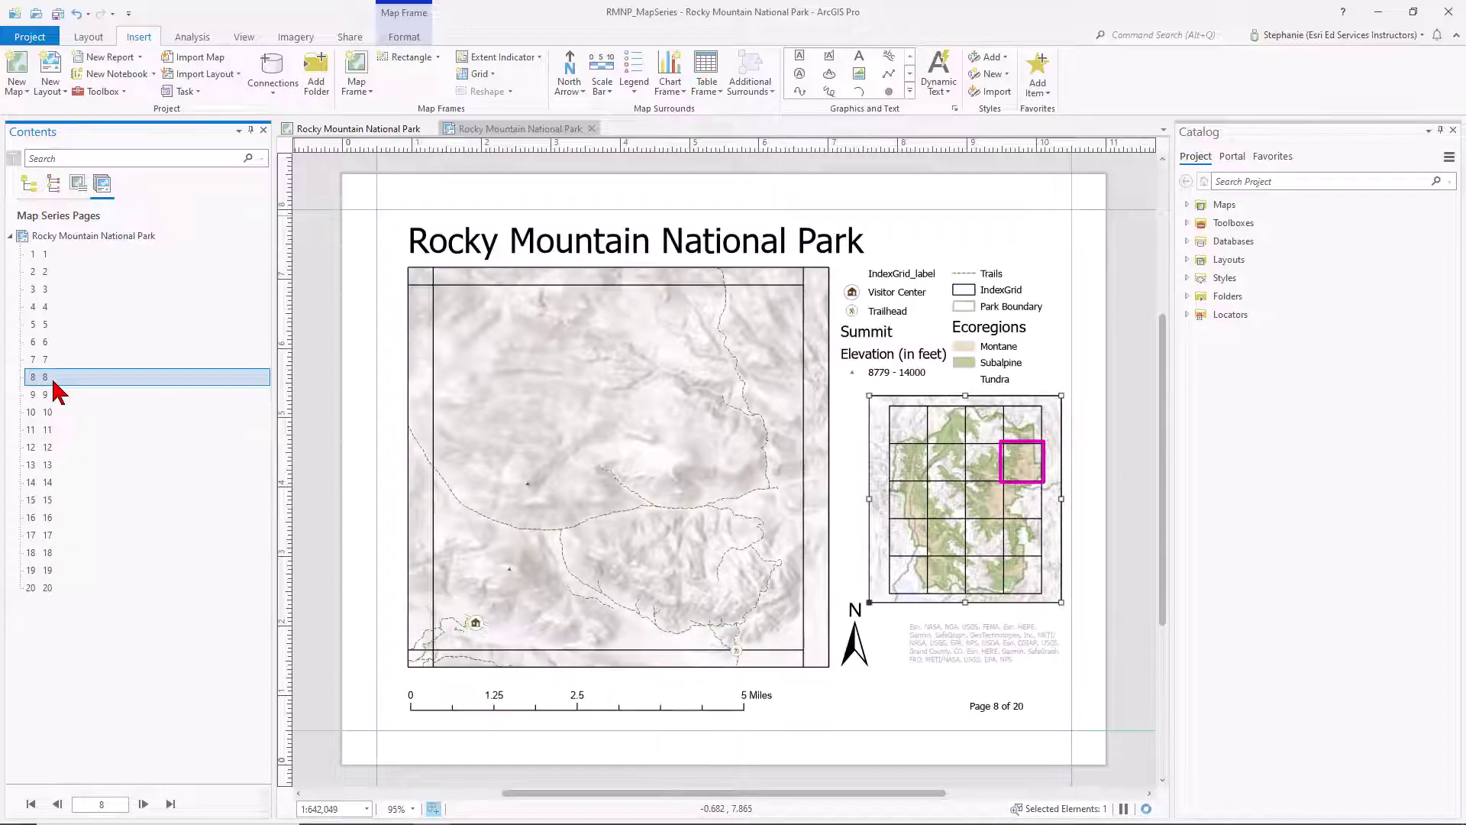
{"action": "left_click", "coordinate": [58, 468]}
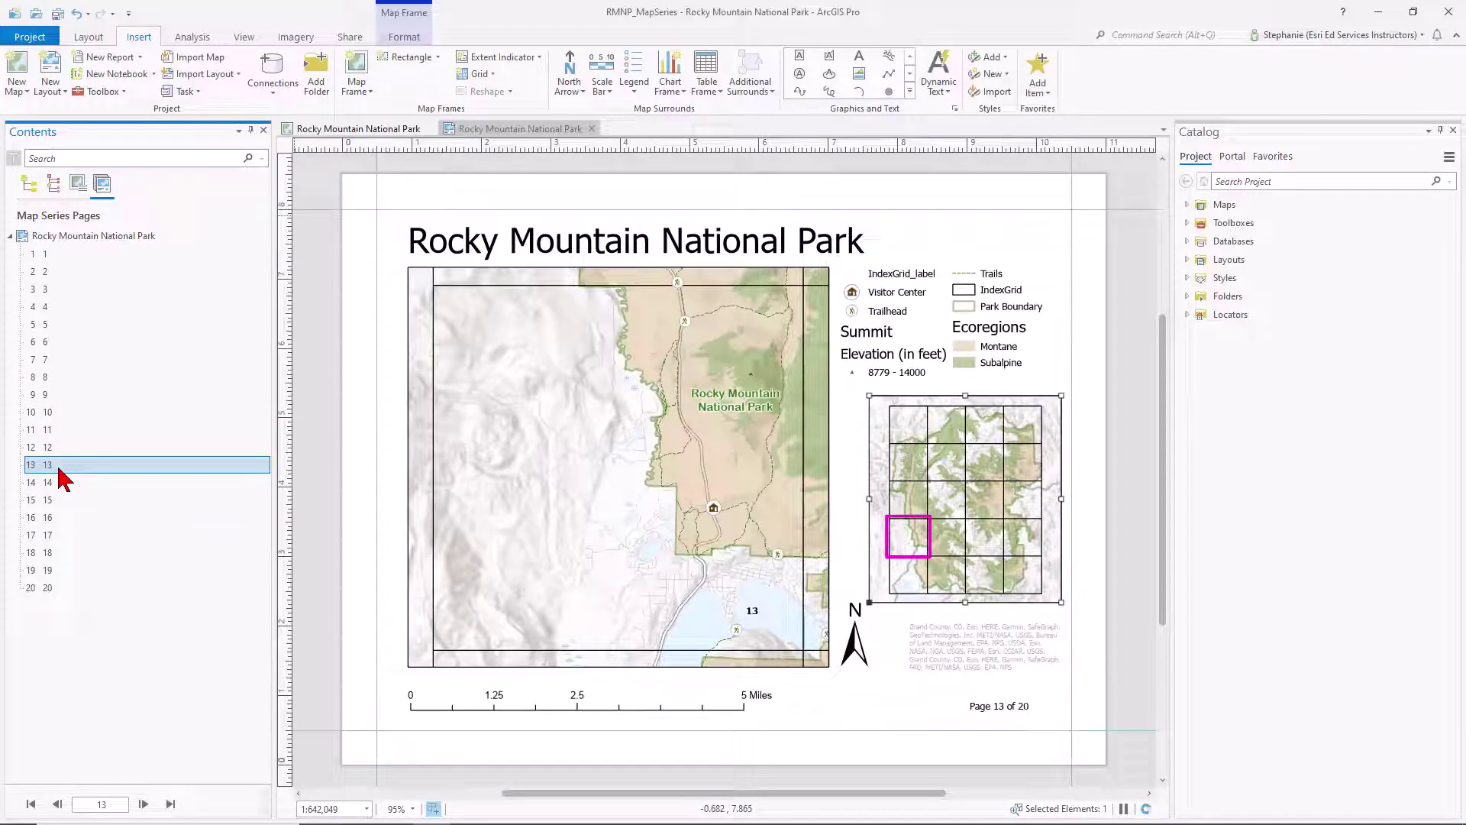
{"action": "left_click", "coordinate": [53, 534]}
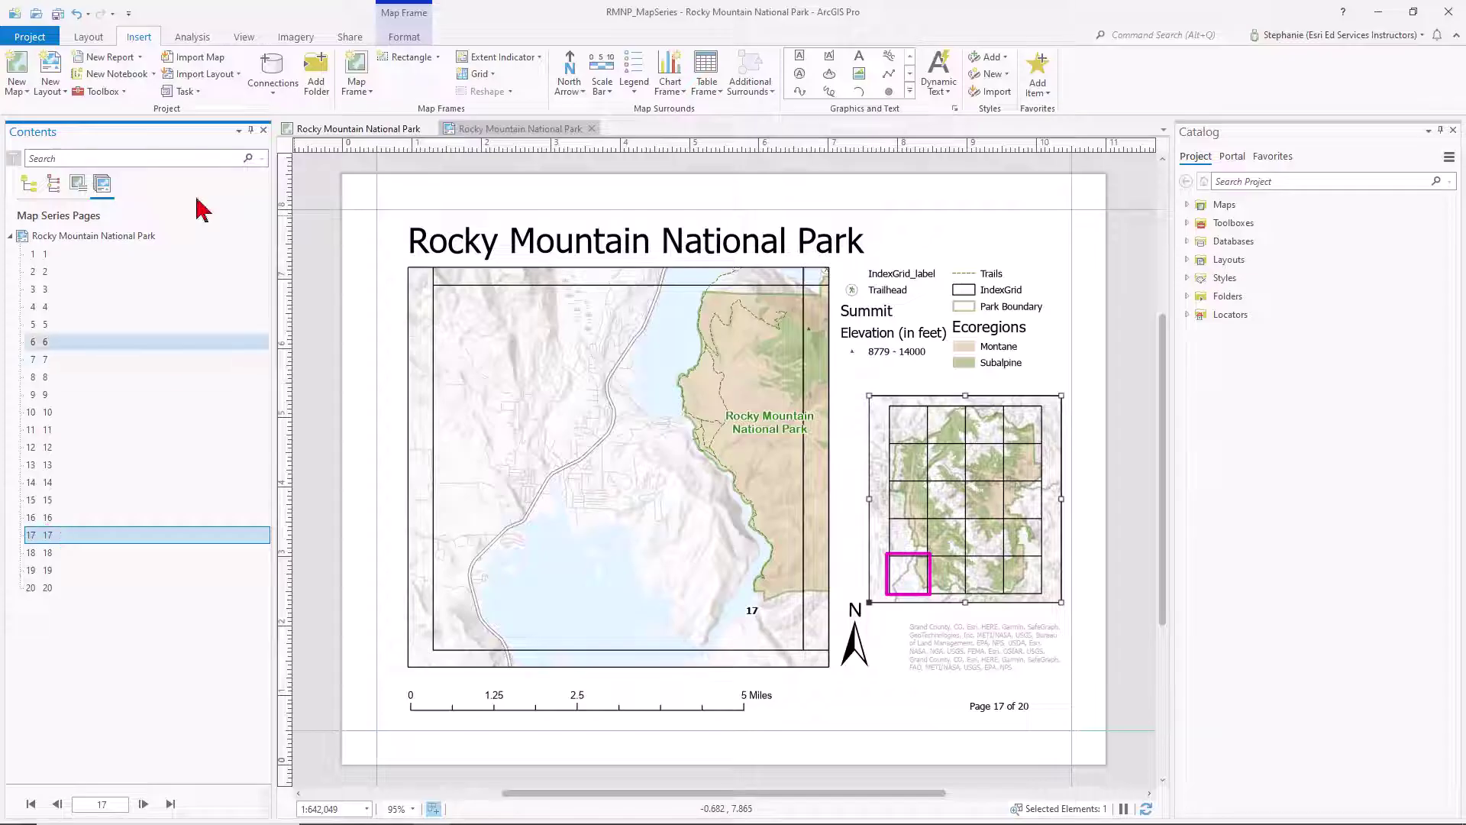
Step: Review the Print Layout settings, including the map series page options, without printing
{"action": "left_click", "coordinate": [353, 40]}
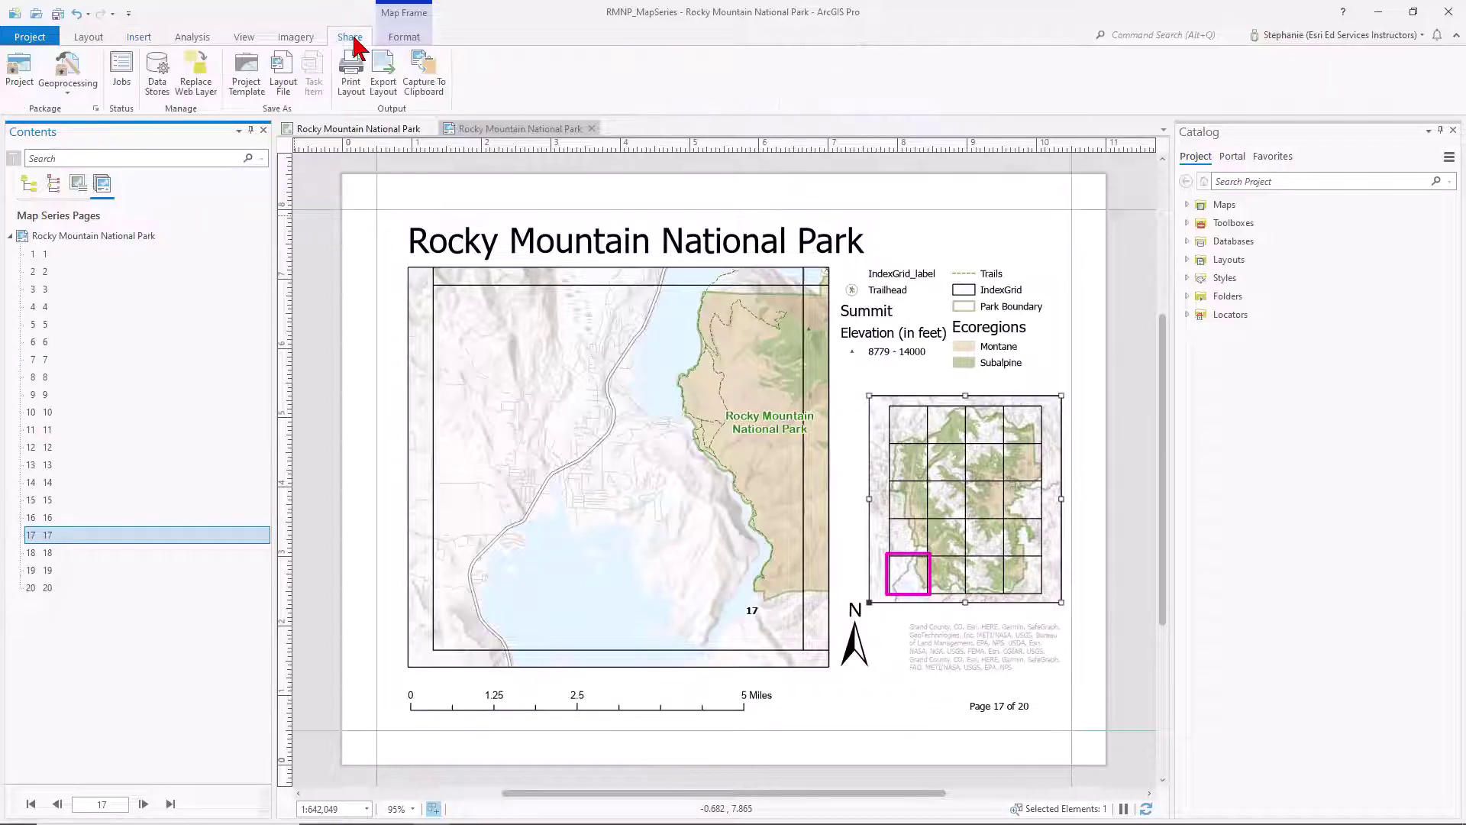
{"action": "left_click", "coordinate": [352, 77]}
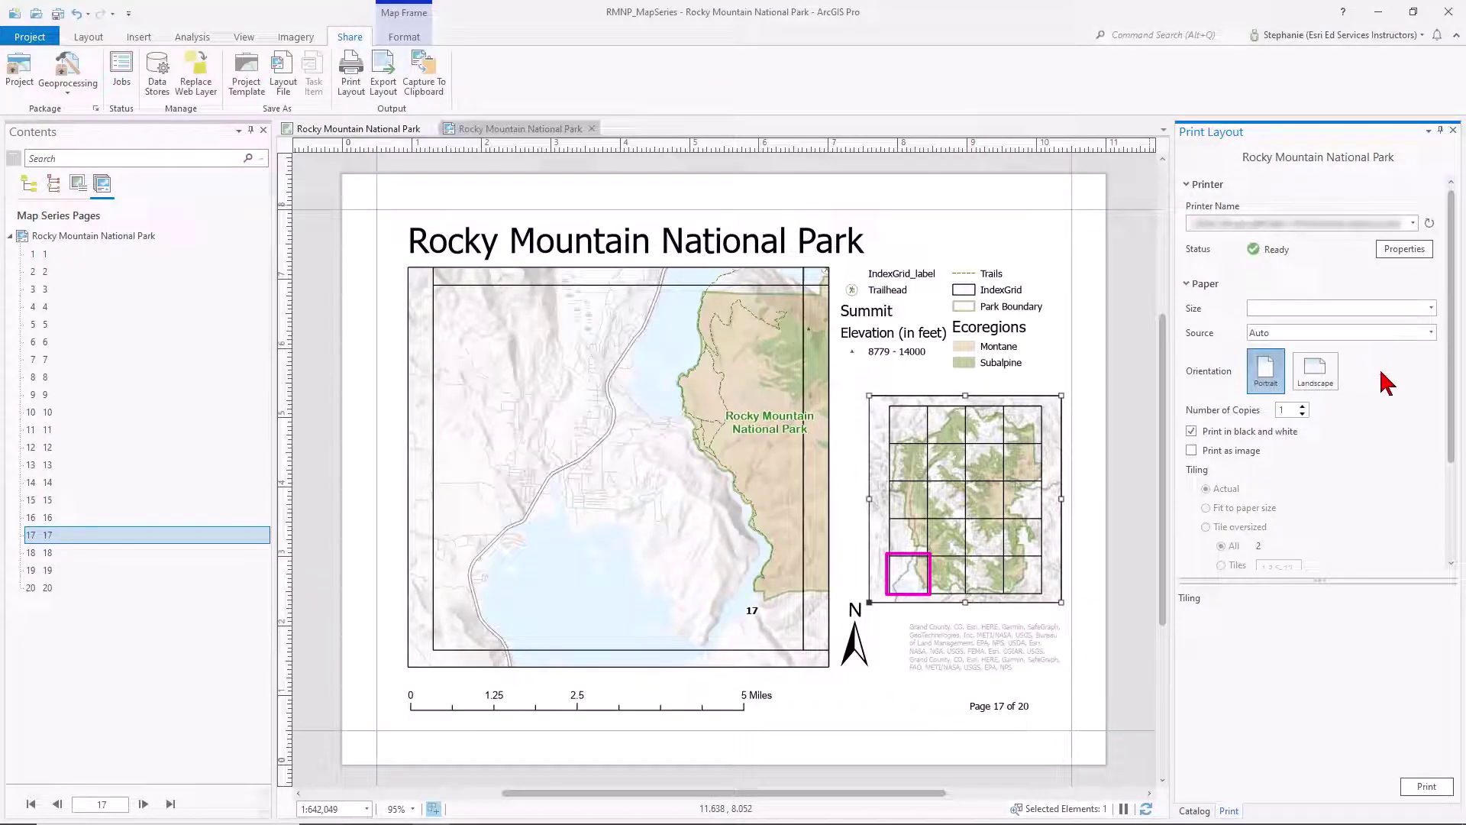
{"action": "scroll", "coordinate": [1387, 382], "scroll_direction": "down", "scroll_amount": 3}
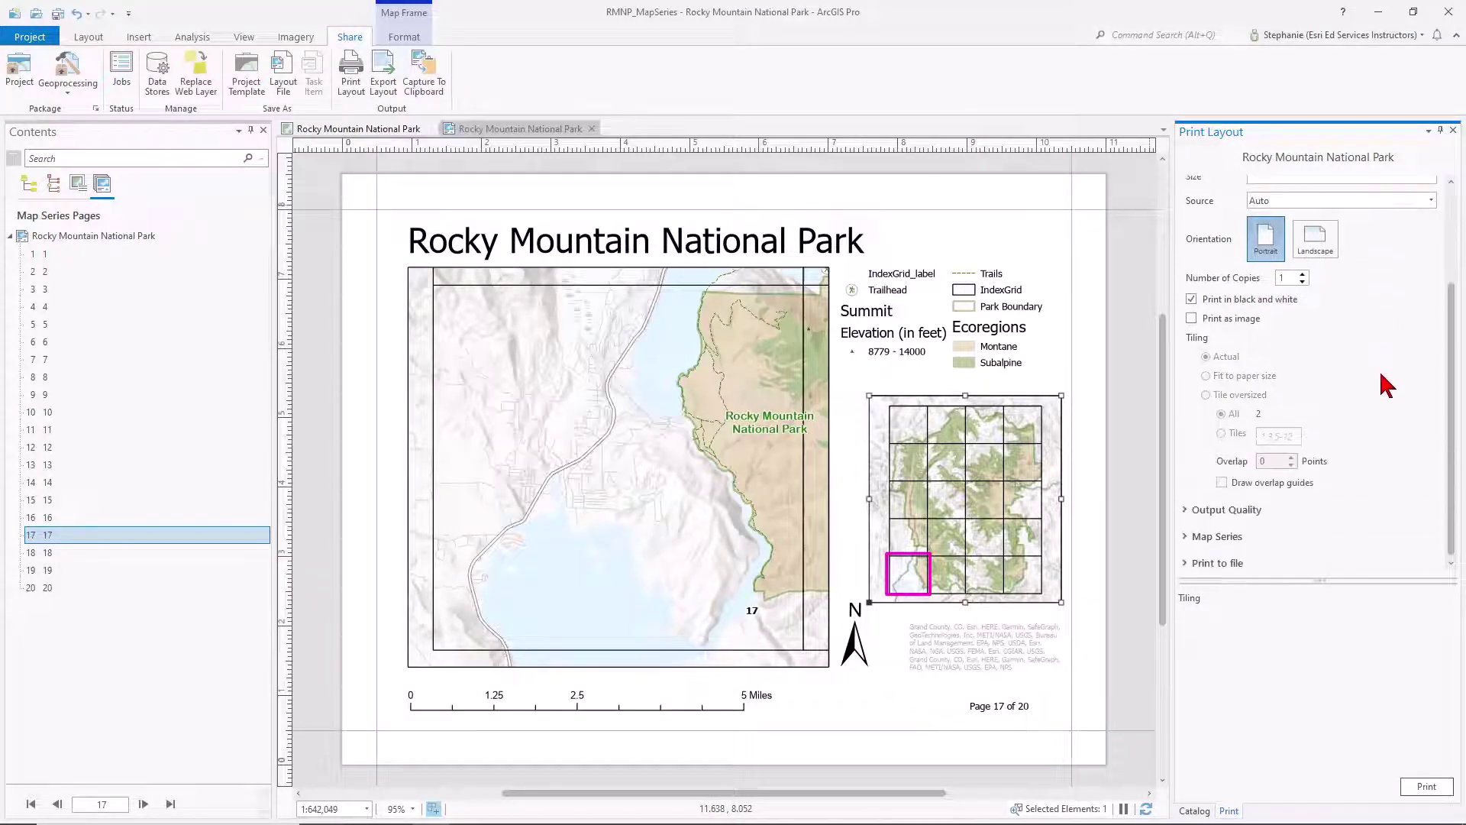
{"action": "left_click", "coordinate": [1189, 536]}
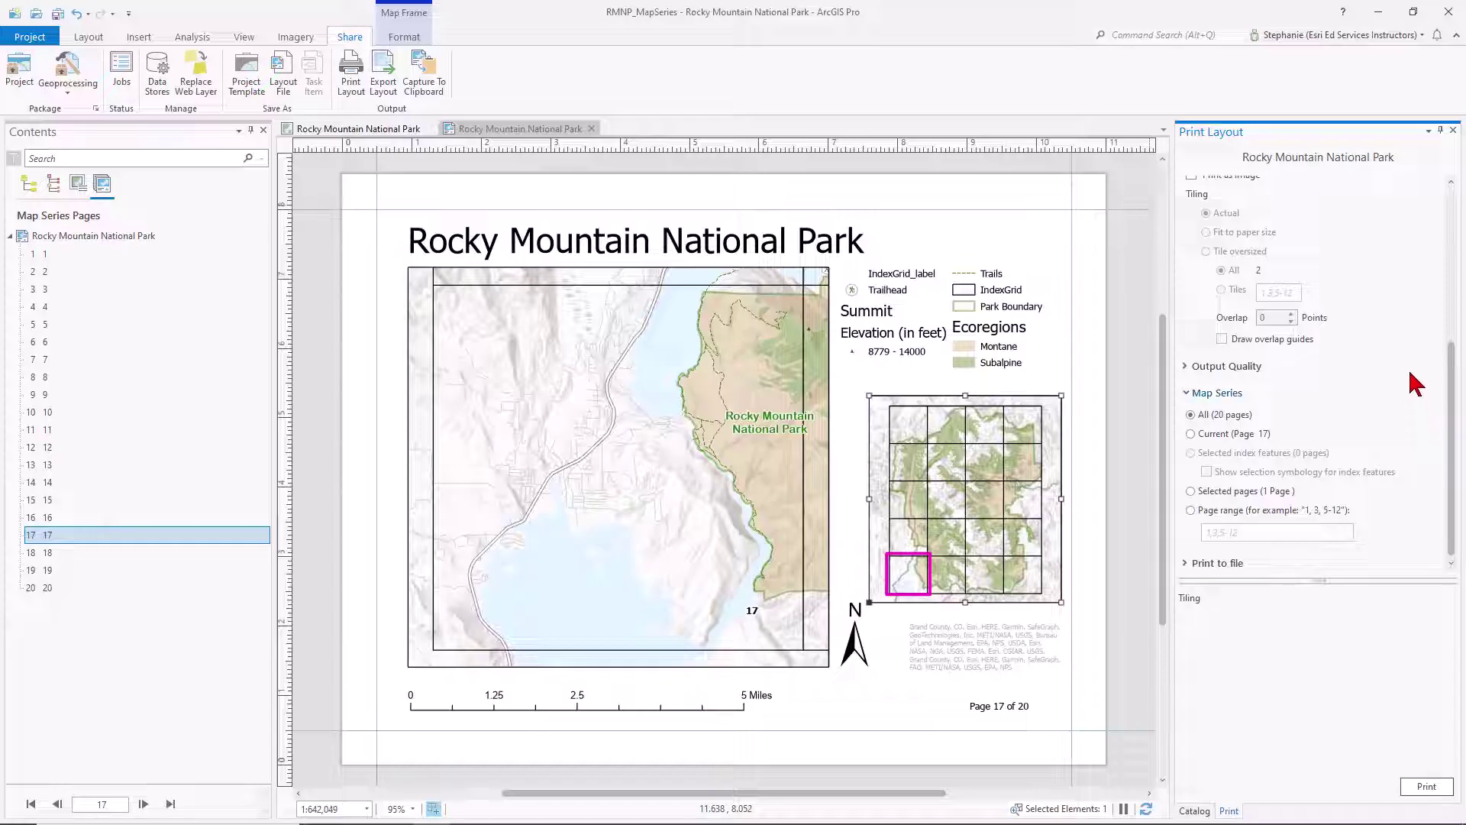
{"action": "left_click", "coordinate": [1453, 130]}
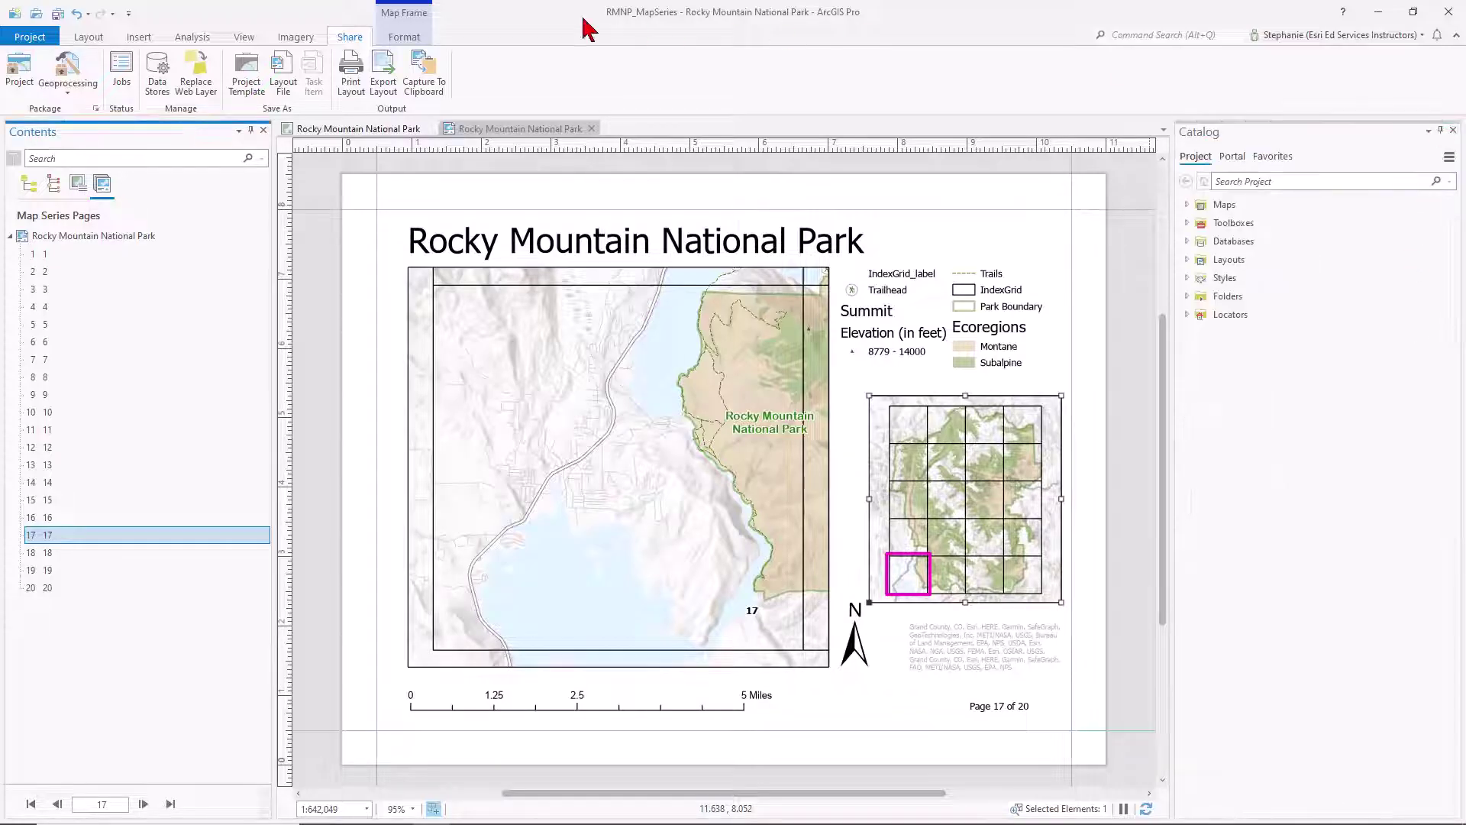
Step: Examine the map series page and file options for exporting the layout to PDF
{"action": "left_click", "coordinate": [383, 77]}
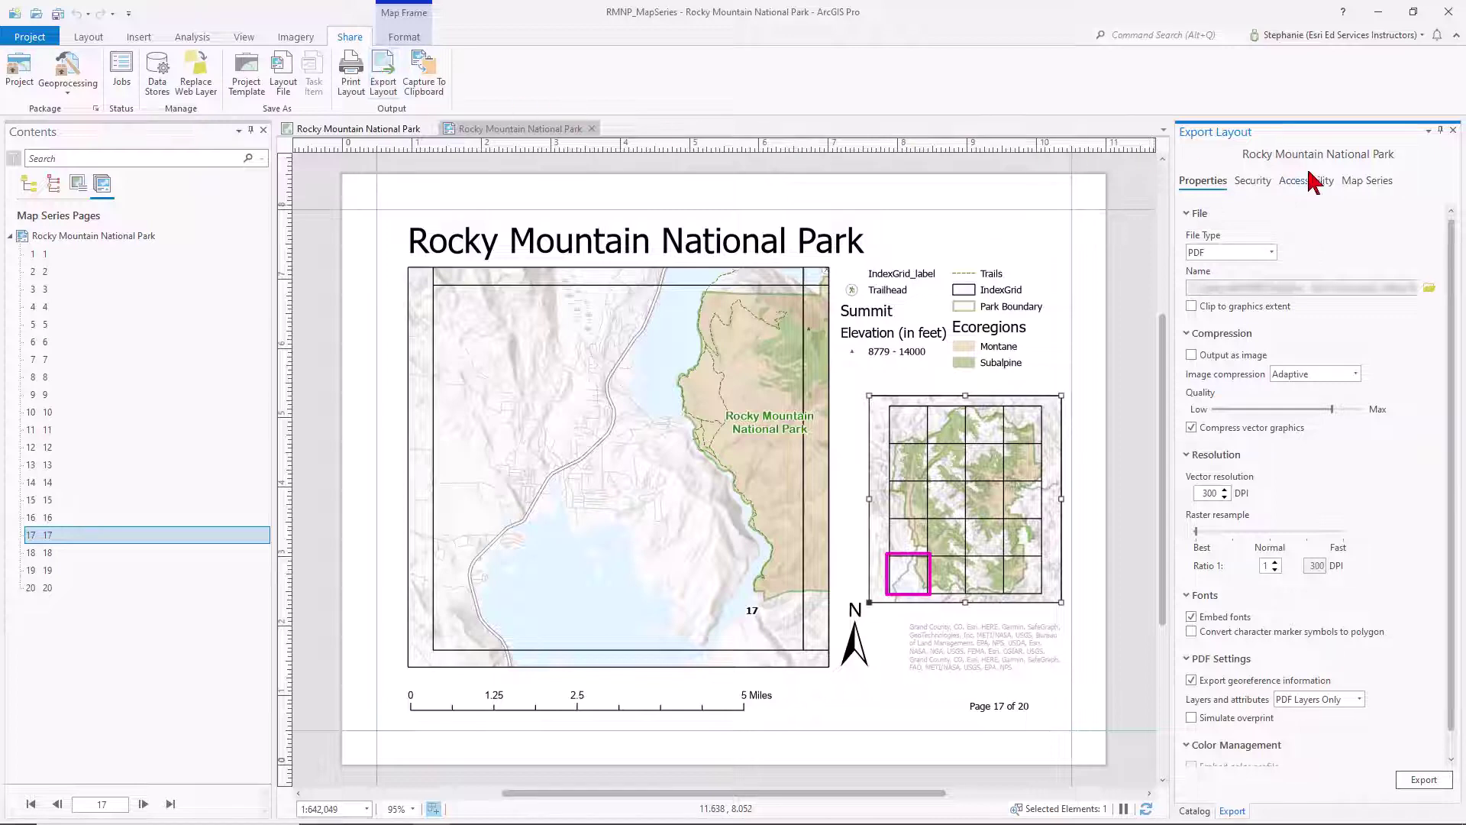
{"action": "left_click", "coordinate": [1365, 181]}
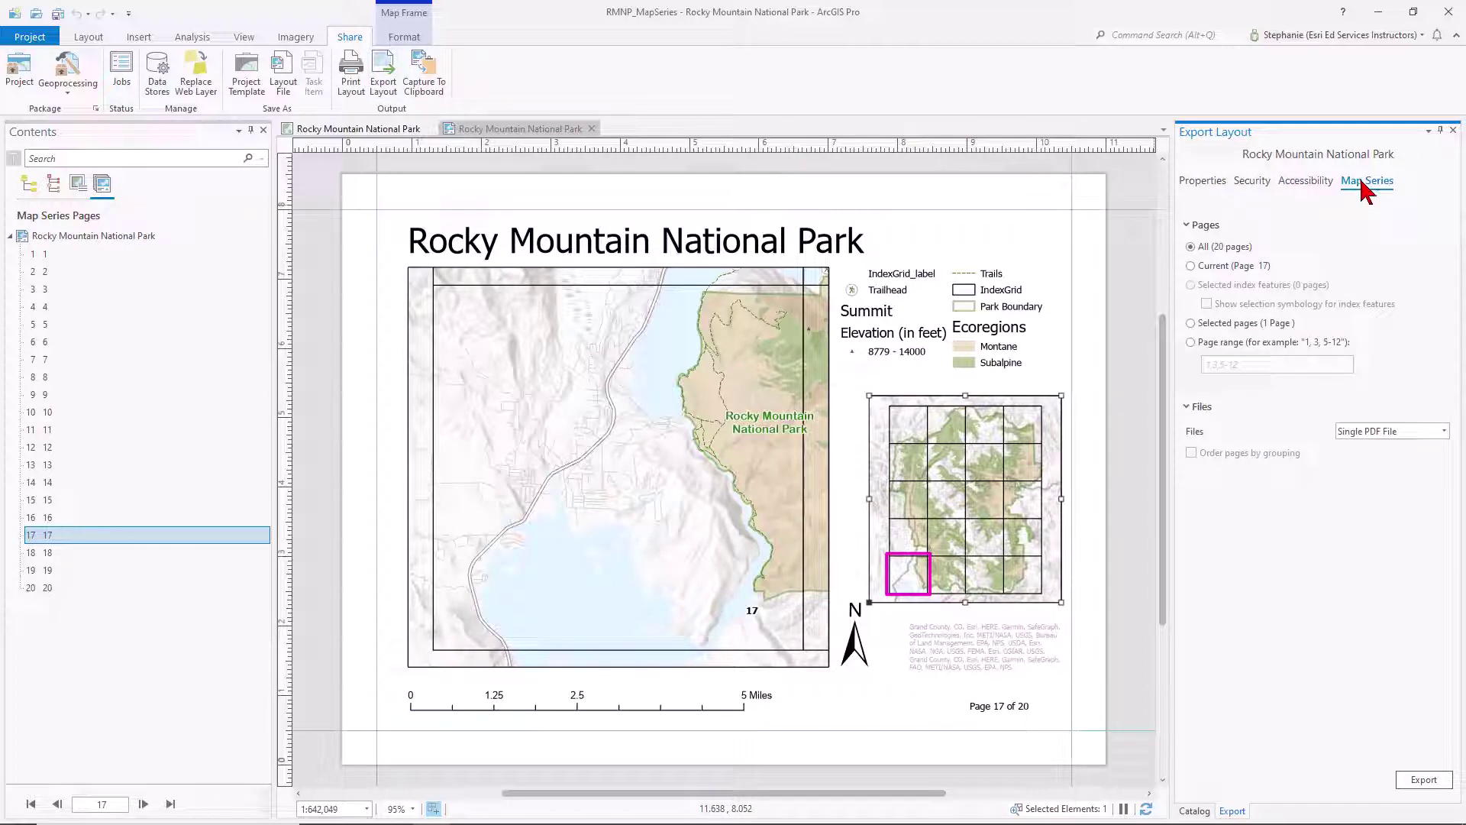